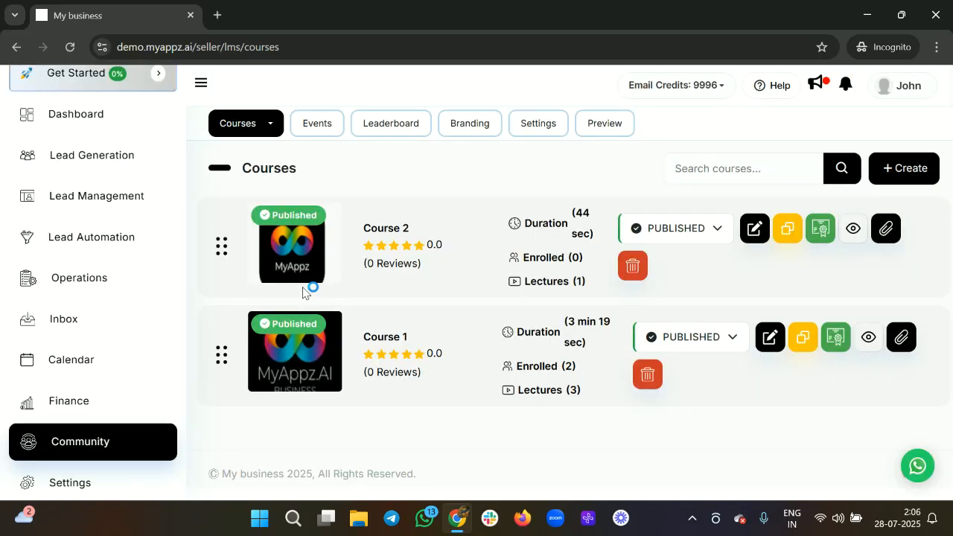
# Open the comments management page for the courses.
pyautogui.click(271, 127)
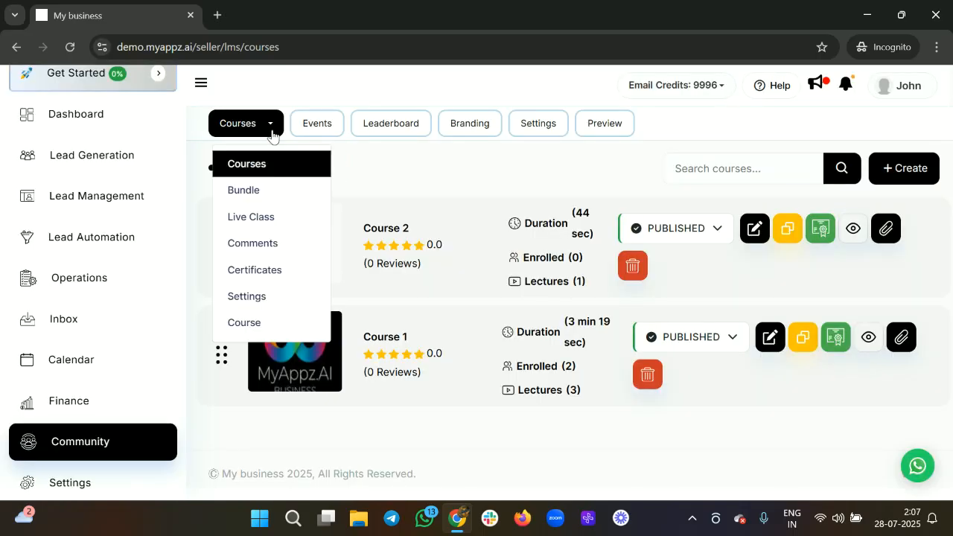
pyautogui.click(259, 246)
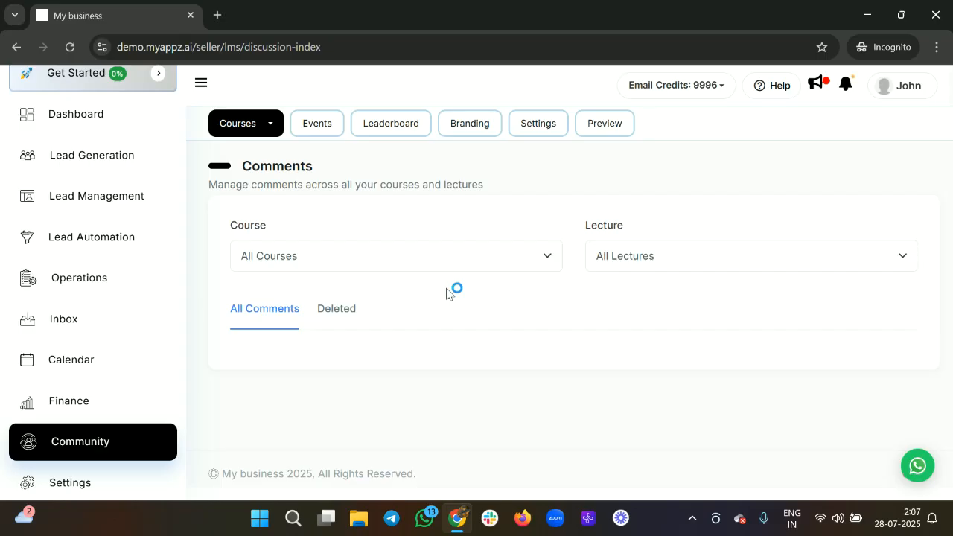
# Preview the member community and open Course 1 at the comment section of Lesson 1.
pyautogui.click(591, 125)
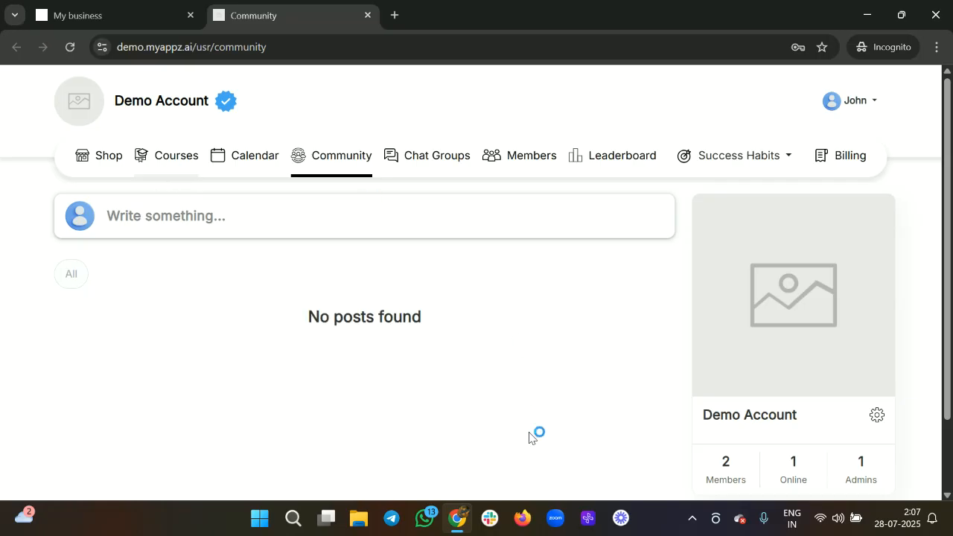
pyautogui.click(164, 158)
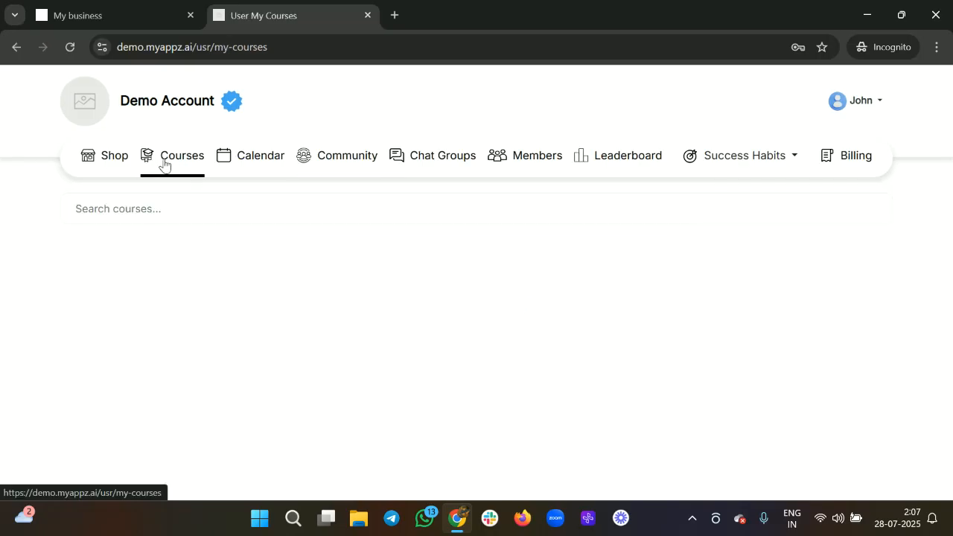
pyautogui.click(357, 343)
pyautogui.scroll(-4, 534, 335)
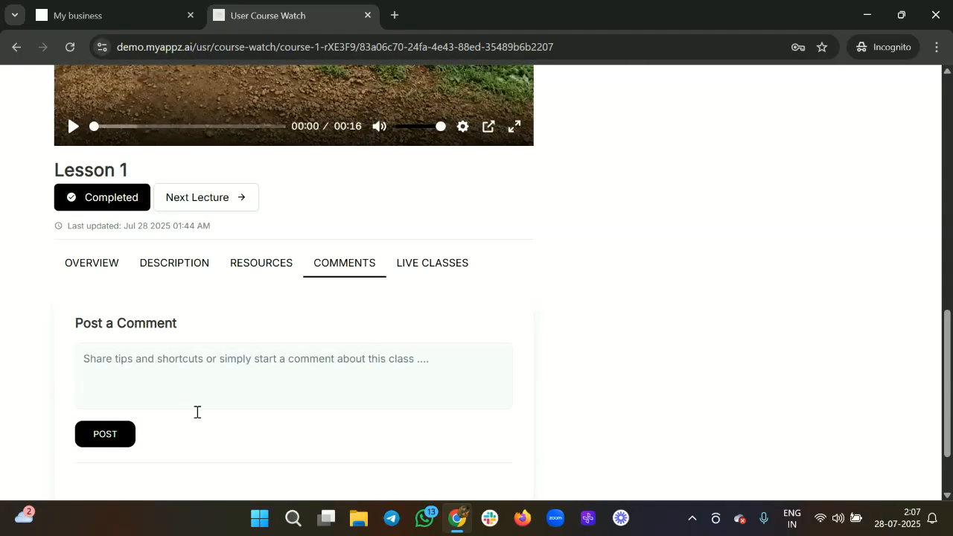
# Post the comment "This is a very good video" on Lesson 1.
pyautogui.write('This is a very good vi')
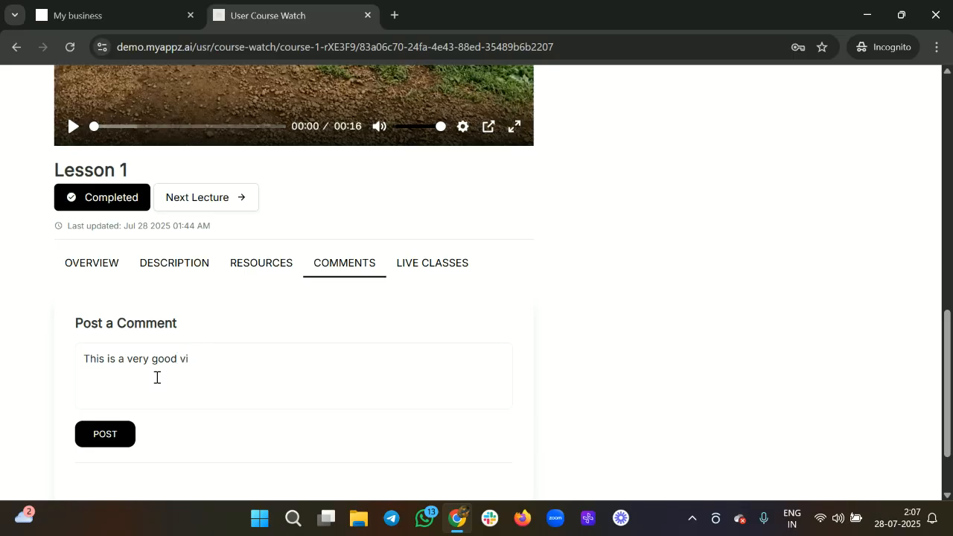
pyautogui.click(105, 435)
pyautogui.scroll(-1, 334, 357)
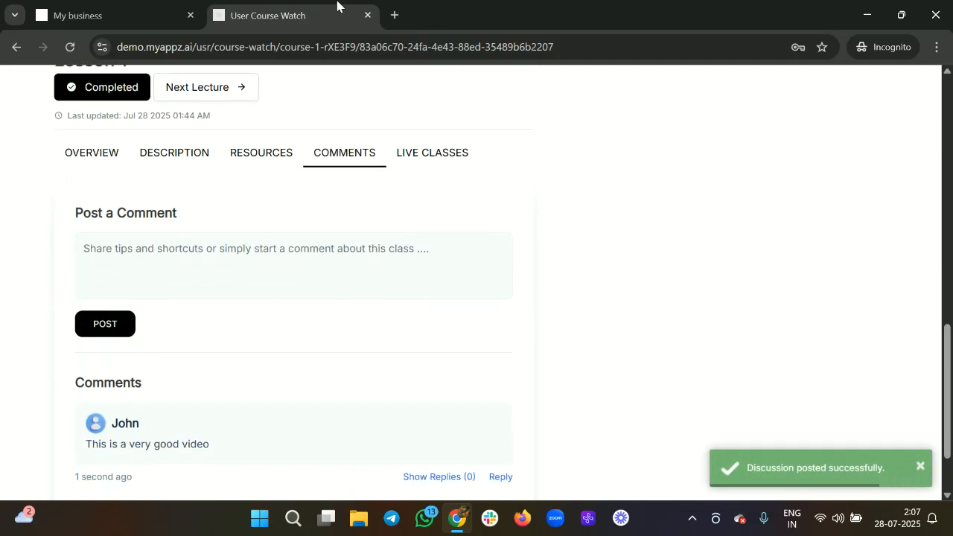
# Return to the seller's comments page, refresh it, and examine the new comment's author, date, text, course and lecture.
pyautogui.click(190, 6)
pyautogui.press('F5')
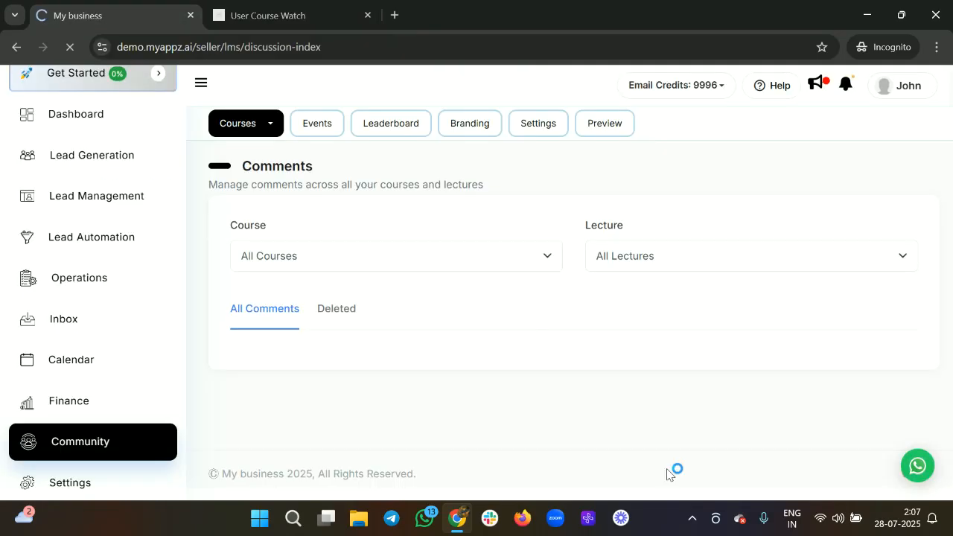
pyautogui.scroll(-2, 388, 365)
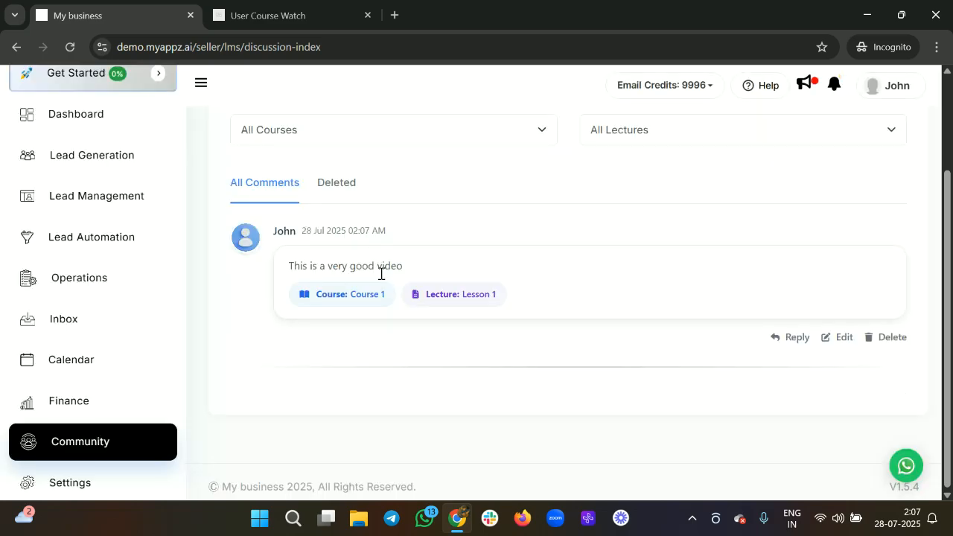
pyautogui.moveTo(272, 232); pyautogui.dragTo(385, 230)
pyautogui.moveTo(302, 269); pyautogui.dragTo(398, 266)
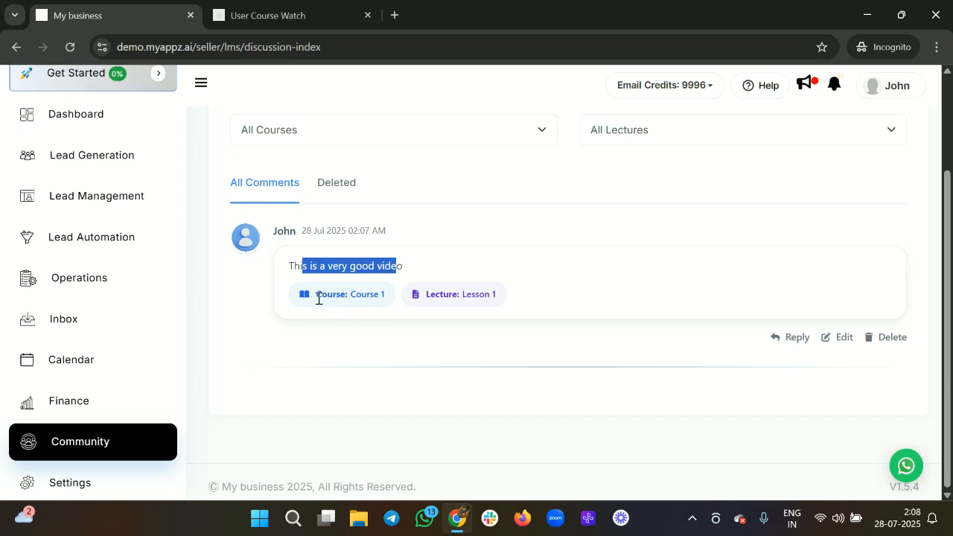
pyautogui.moveTo(320, 298); pyautogui.dragTo(366, 296)
pyautogui.moveTo(454, 296); pyautogui.dragTo(513, 302)
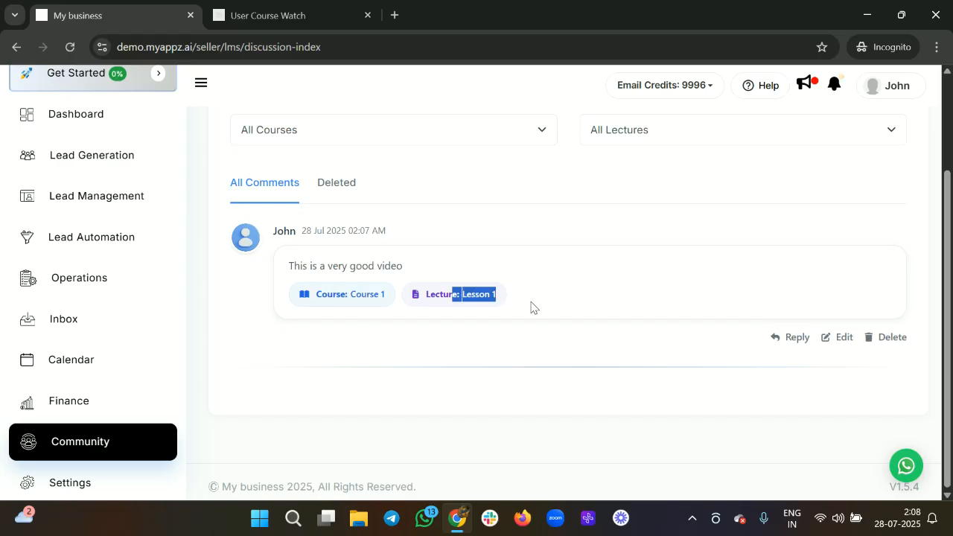
# Reply "Thanks !!" to the comment on Lesson 1.
pyautogui.click(782, 337)
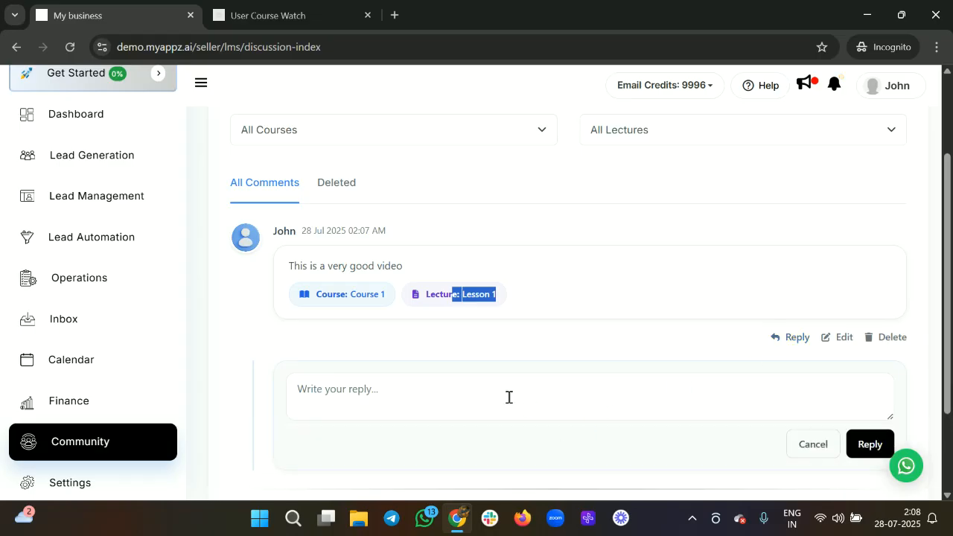
pyautogui.click(419, 401)
pyautogui.write('Thanks !!')
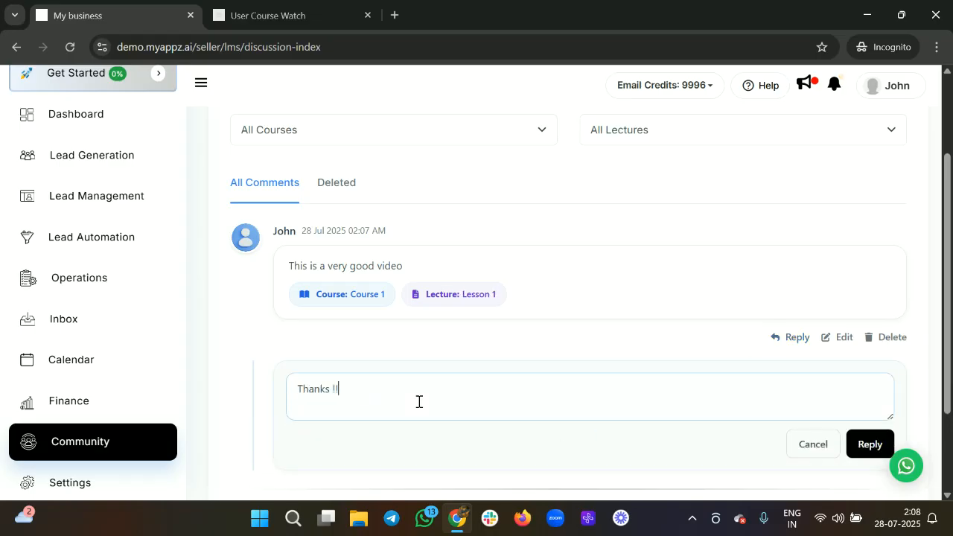
pyautogui.click(864, 444)
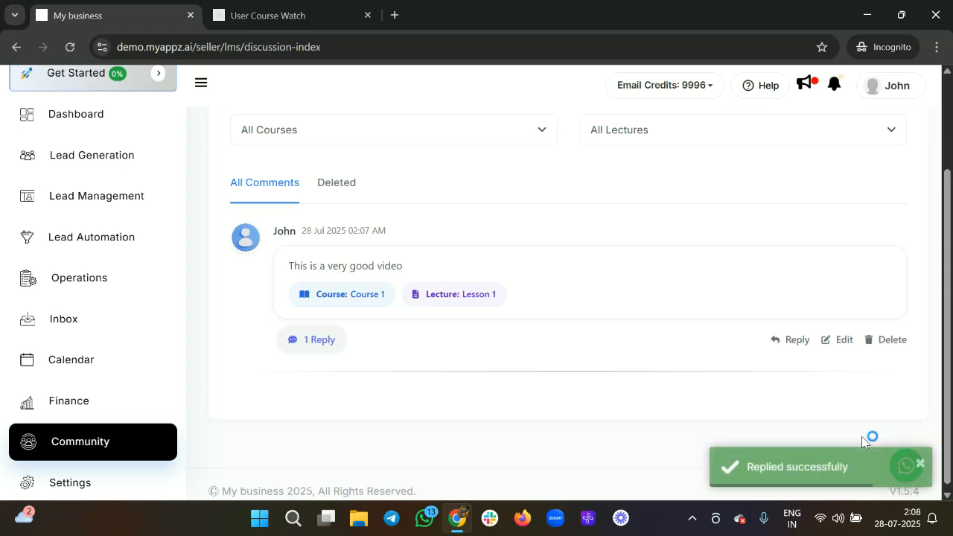
pyautogui.click(833, 342)
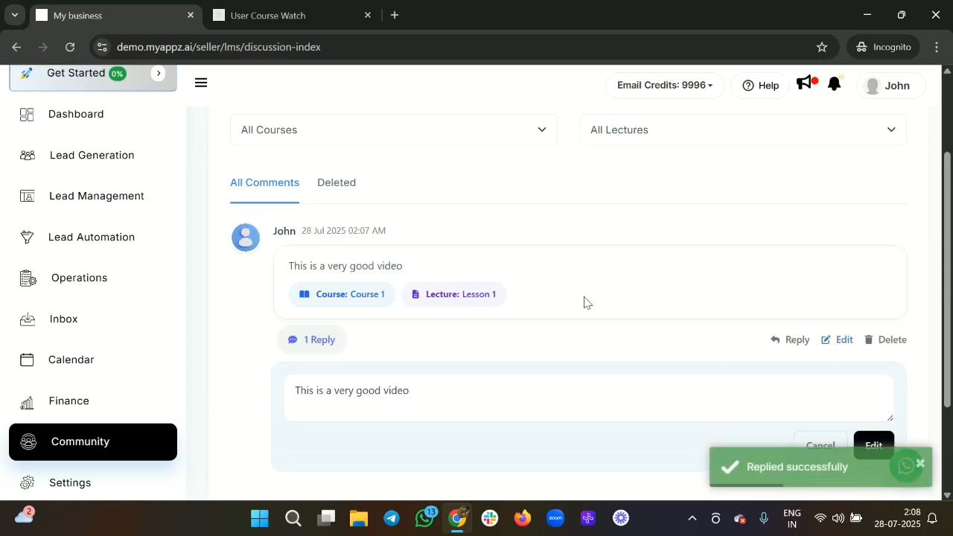
pyautogui.scroll(-1, 670, 386)
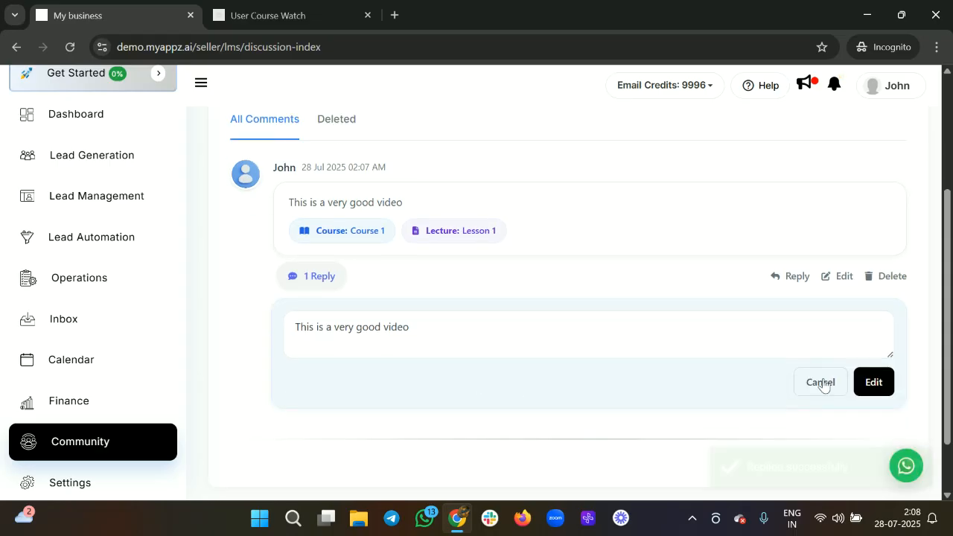
pyautogui.click(823, 385)
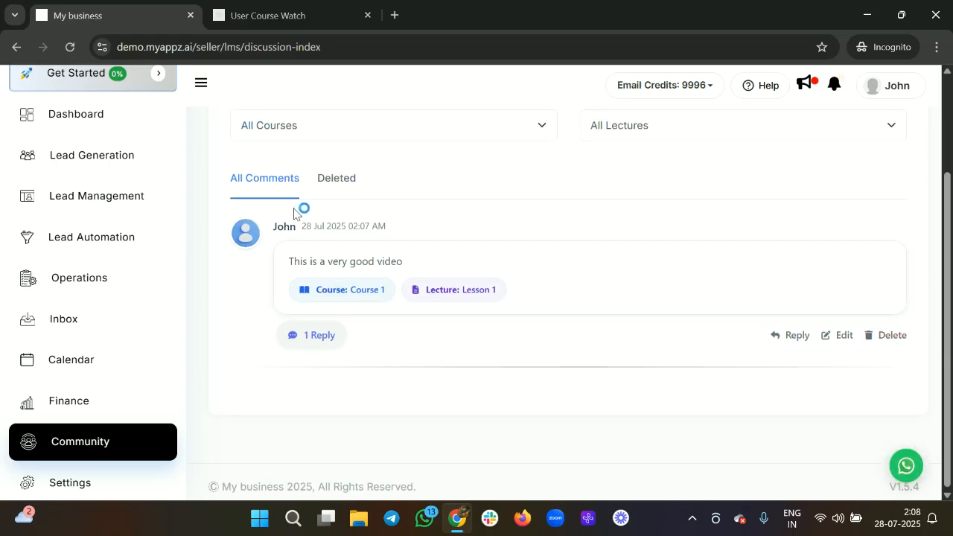
# Filter the comments by Course 1 and the lecture Lesson 1.
pyautogui.click(356, 133)
pyautogui.click(334, 172)
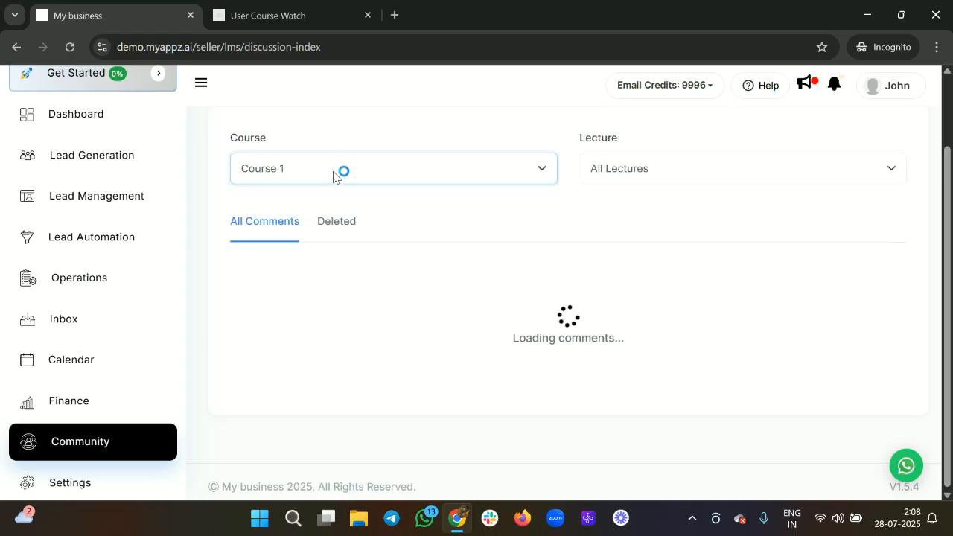
pyautogui.click(663, 134)
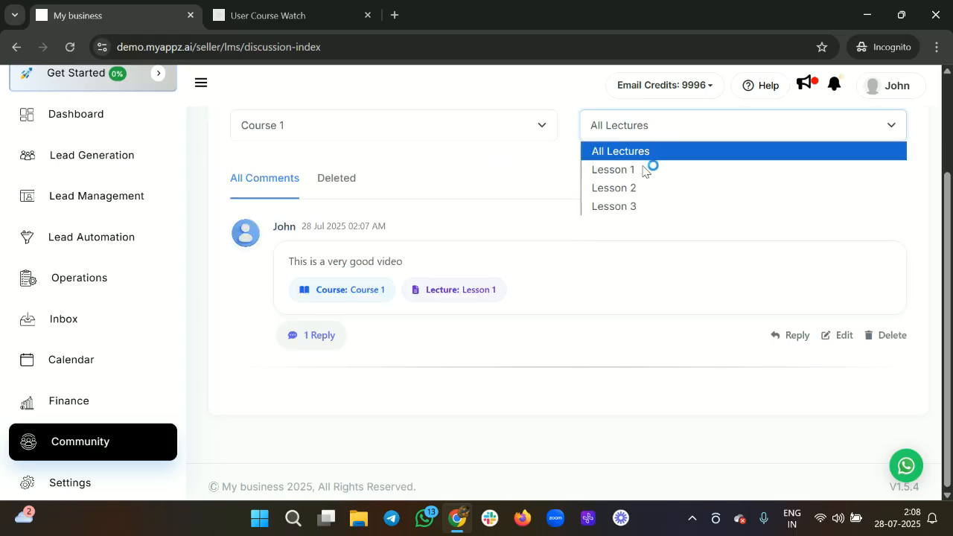
pyautogui.click(640, 172)
pyautogui.click(374, 130)
pyautogui.scroll(1, 660, 227)
pyautogui.scroll(1, 656, 227)
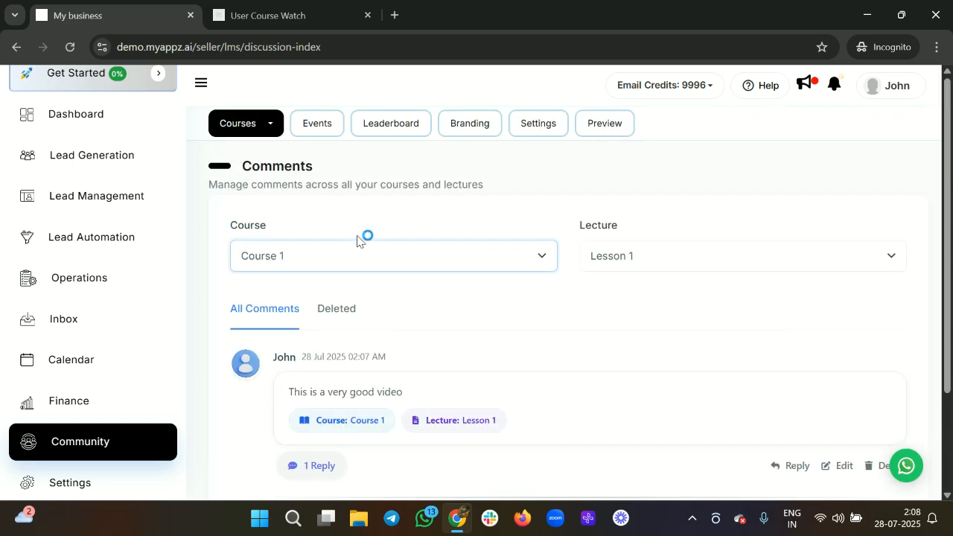
pyautogui.scroll(-2, 450, 341)
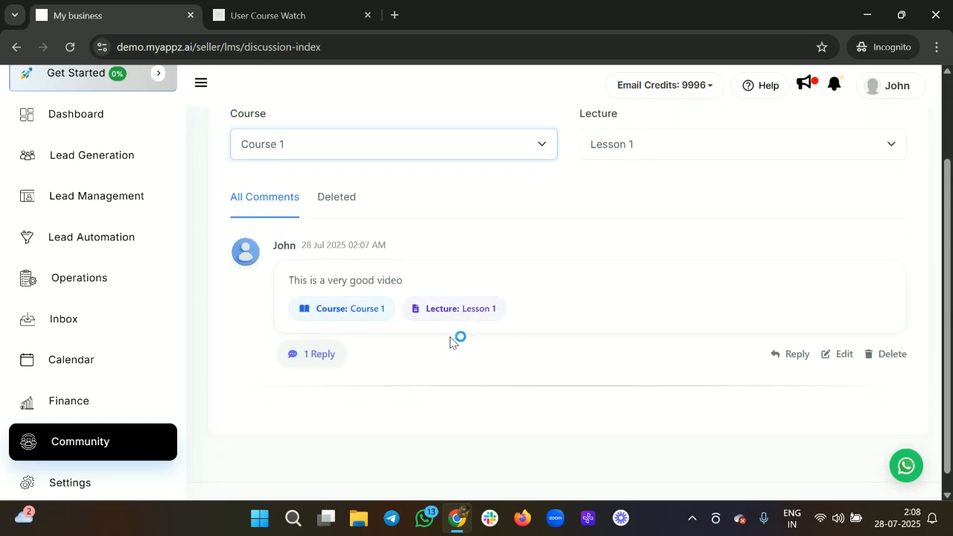
pyautogui.scroll(2, 274, 130)
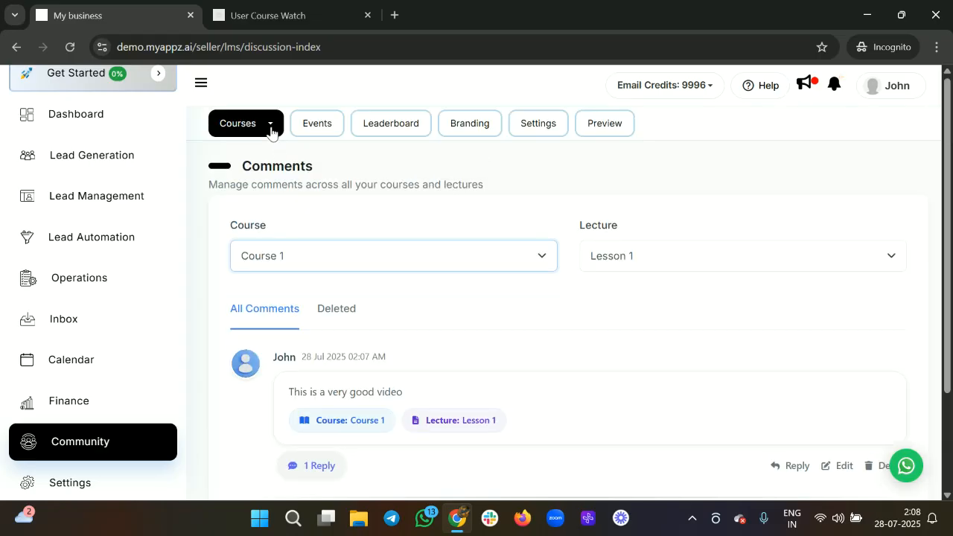
# Open the course certificates and create a new certificate from scratch named "Certificate 1".
pyautogui.click(272, 127)
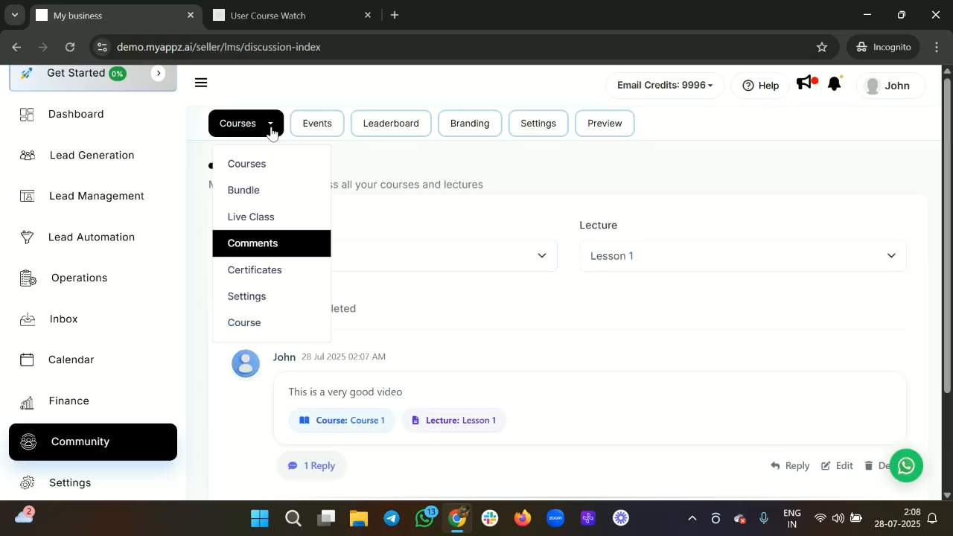
pyautogui.click(280, 275)
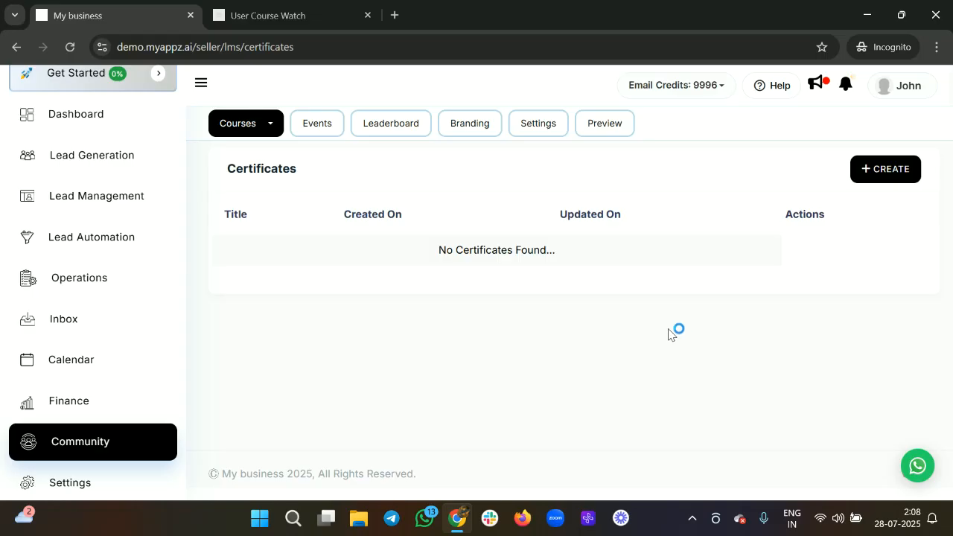
pyautogui.click(884, 169)
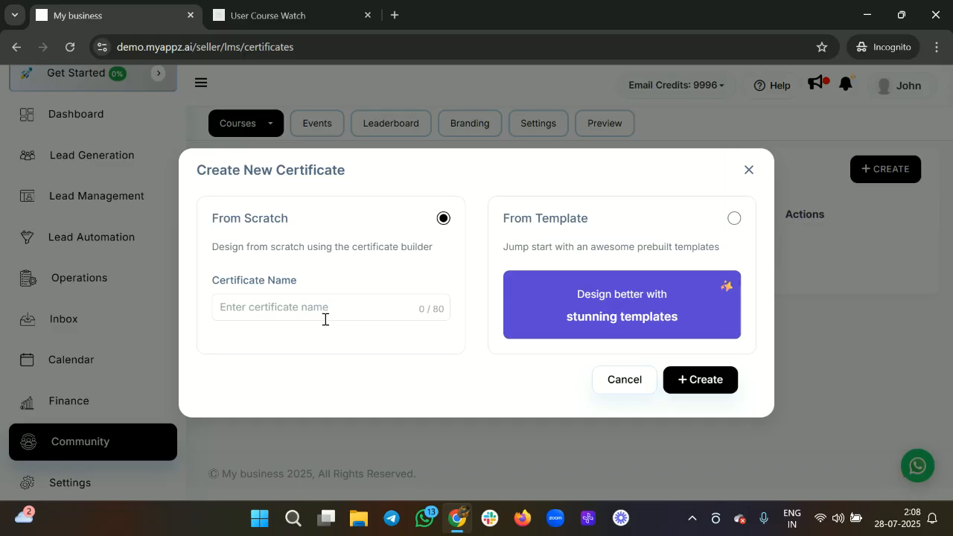
pyautogui.click(282, 313)
pyautogui.write('Certificate 1')
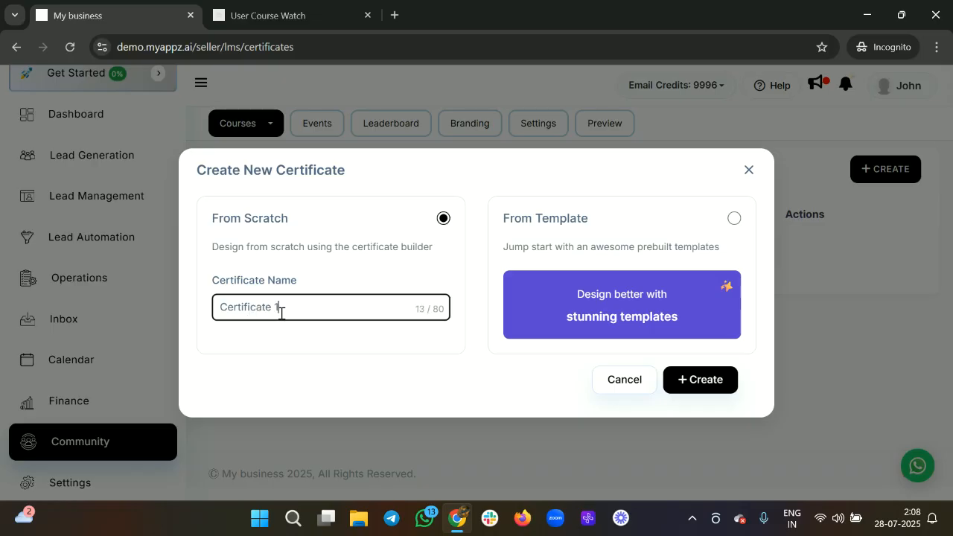
pyautogui.click(706, 389)
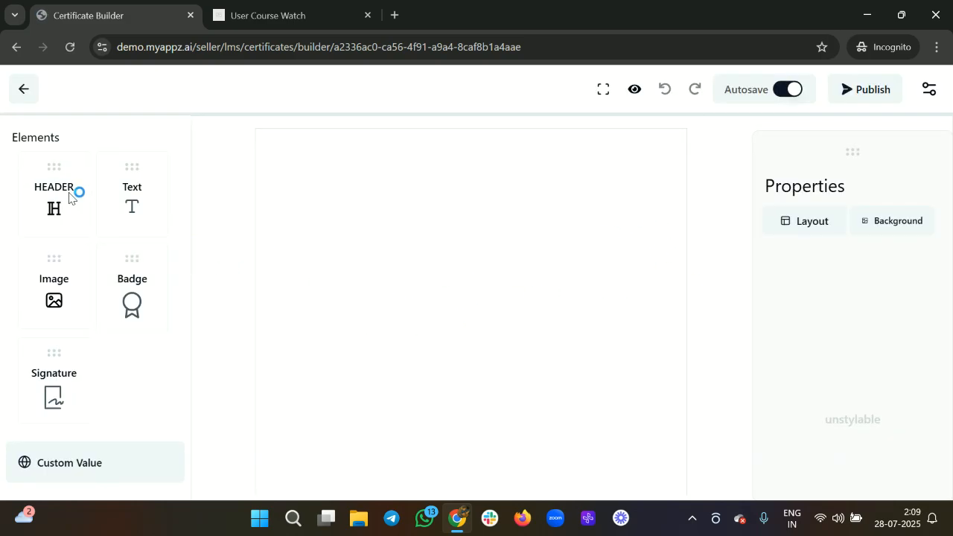
# Try the landscape layout for the certificate and switch it back to portrait, confirming each change of editor mode.
pyautogui.click(810, 227)
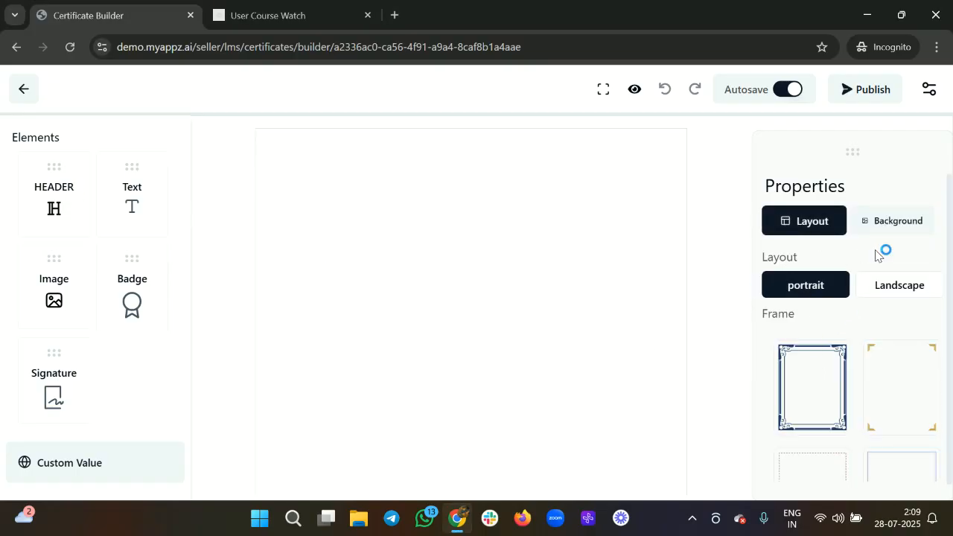
pyautogui.click(864, 289)
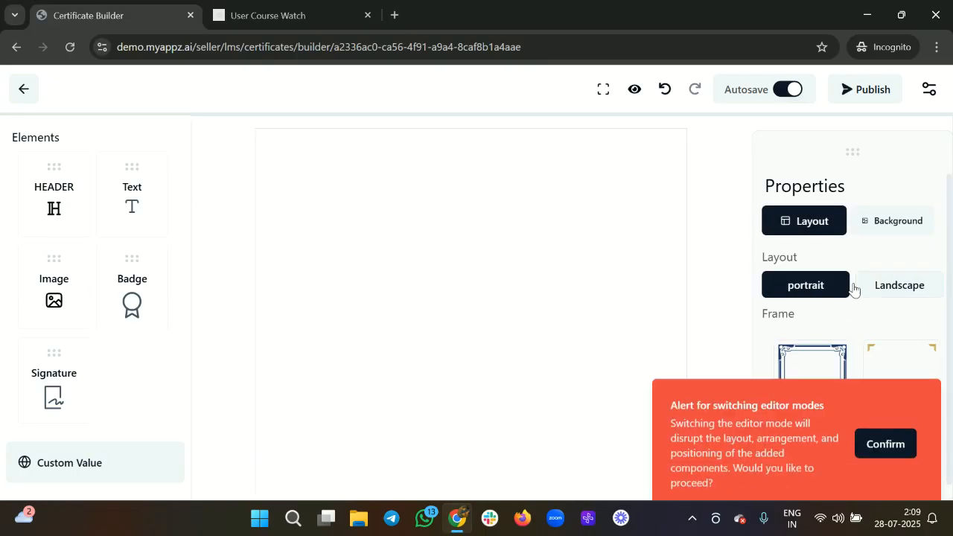
pyautogui.click(890, 437)
pyautogui.click(816, 294)
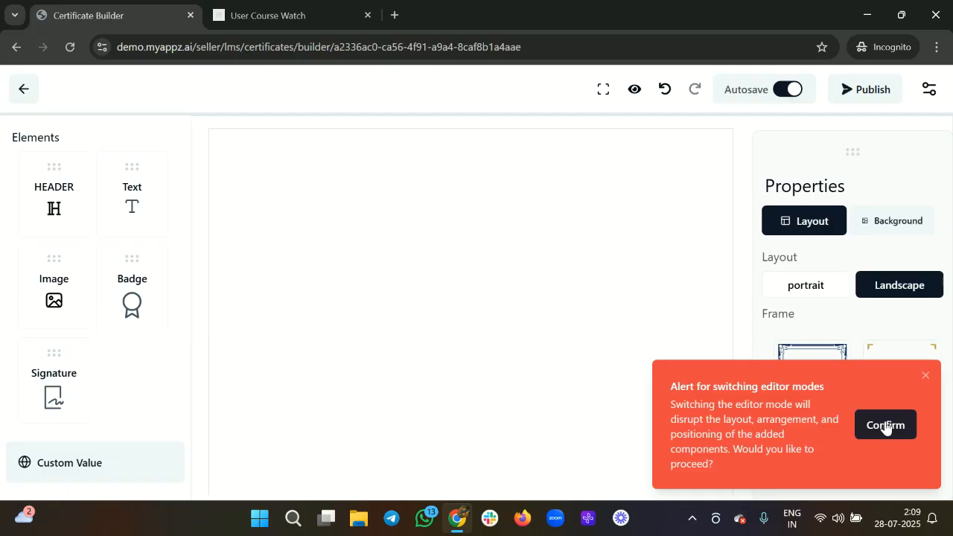
pyautogui.click(886, 425)
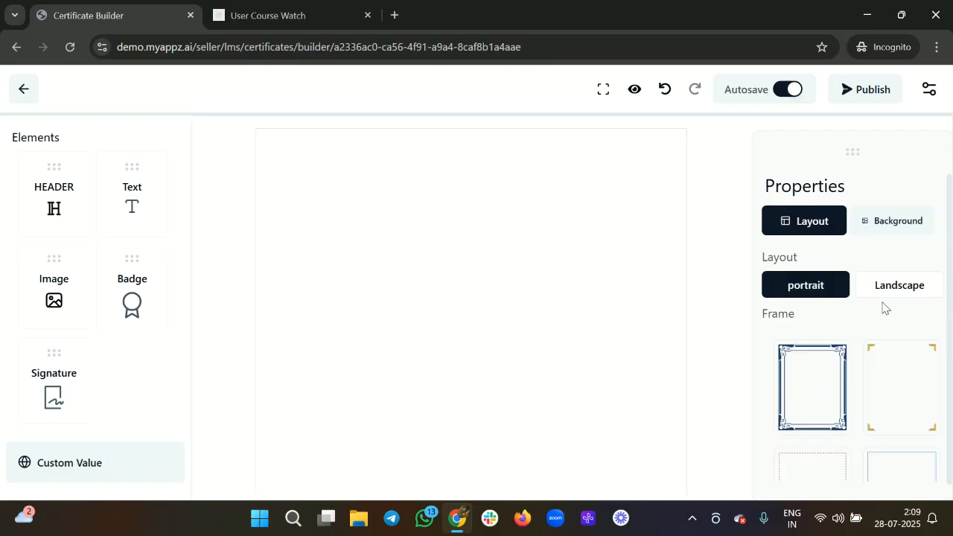
pyautogui.click(900, 285)
pyautogui.click(884, 424)
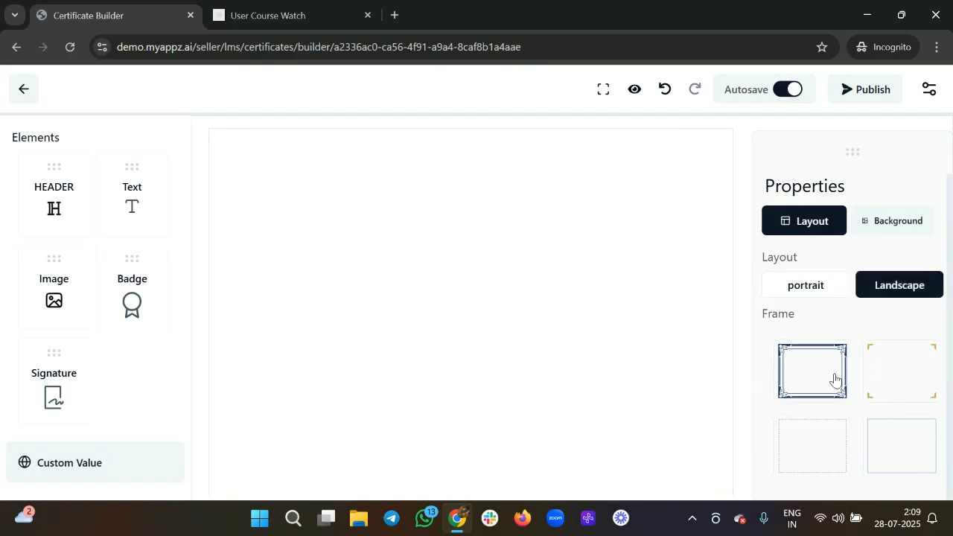
pyautogui.click(811, 287)
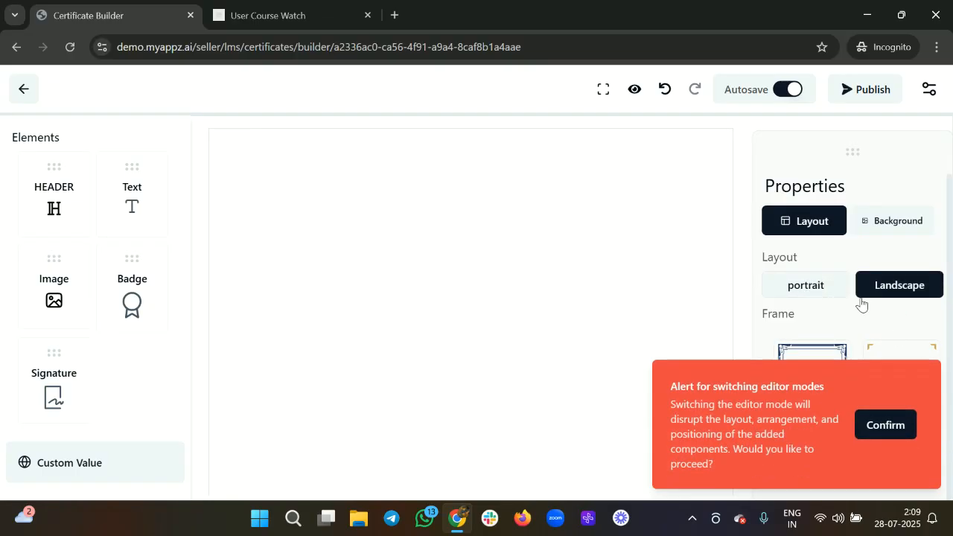
pyautogui.click(874, 427)
# Apply the ornate dark blue border frame to the portrait certificate.
pyautogui.moveTo(823, 403); pyautogui.dragTo(476, 382)
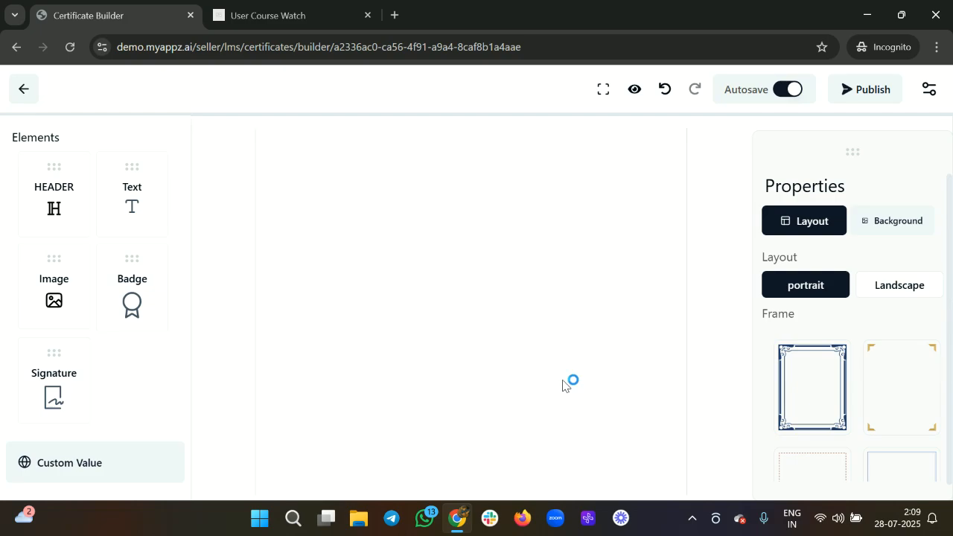
pyautogui.click(815, 402)
pyautogui.scroll(-2, 523, 375)
pyautogui.scroll(3, 524, 376)
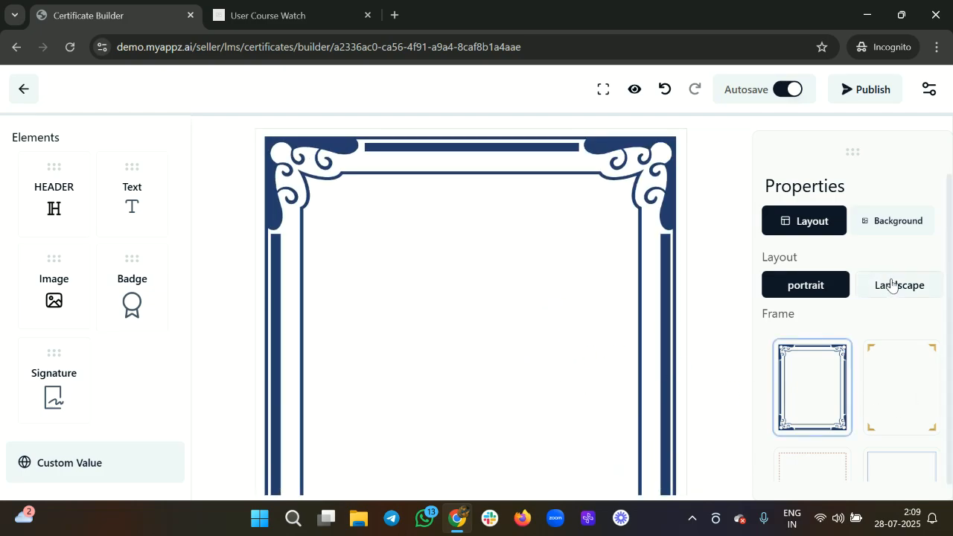
# Set the certificate's background color to silver gray, #c0c0c0ff.
pyautogui.click(881, 222)
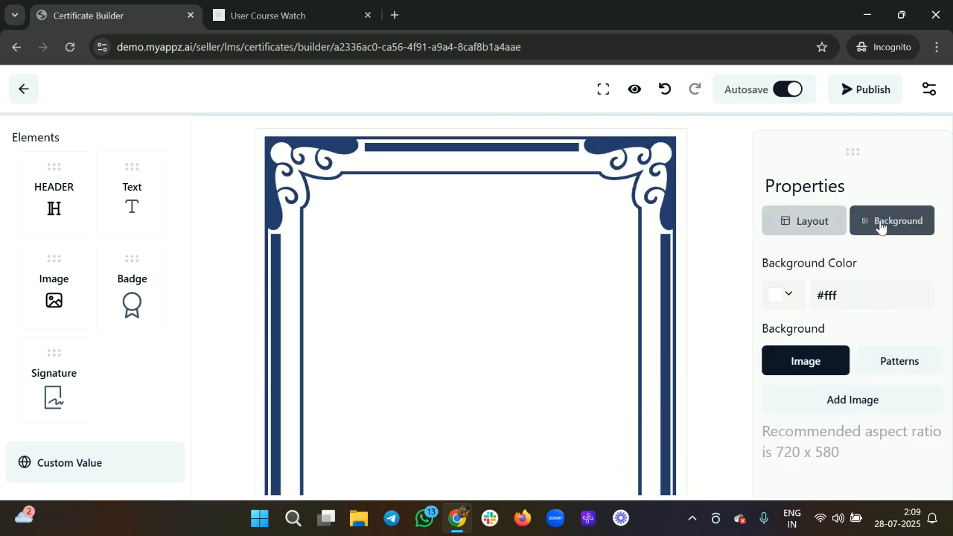
pyautogui.click(790, 294)
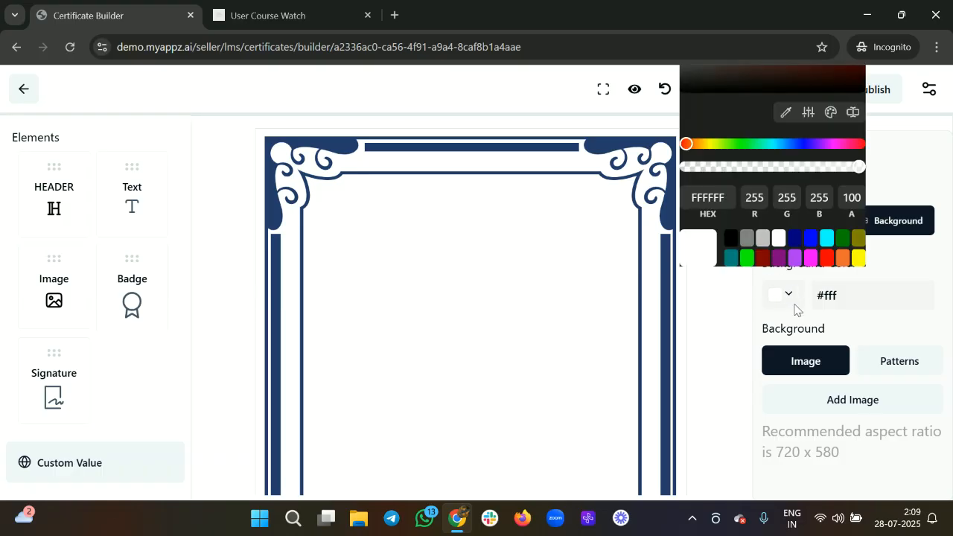
pyautogui.click(763, 240)
pyautogui.click(885, 316)
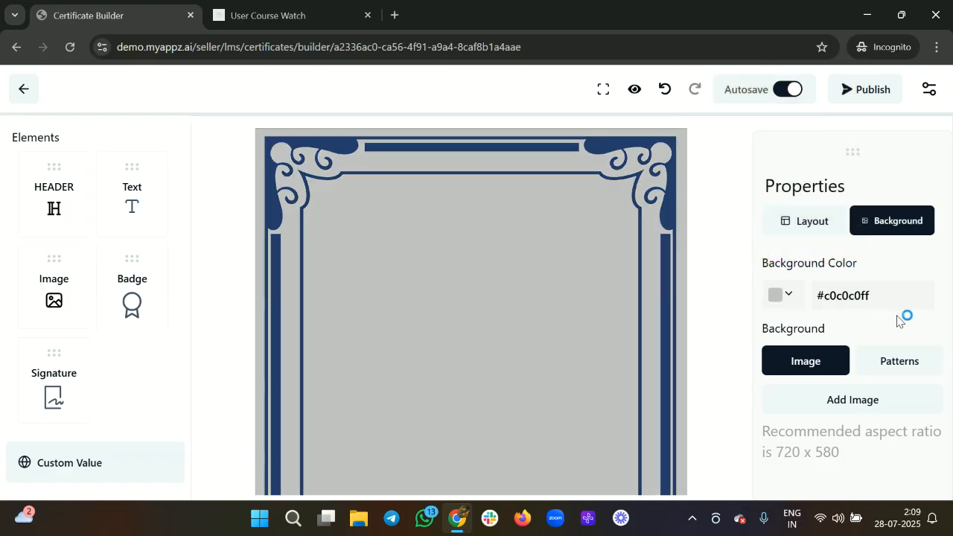
# Try the diagonal wavy background pattern, and replace it with the fine horizontal wave pattern.
pyautogui.click(900, 361)
pyautogui.click(803, 444)
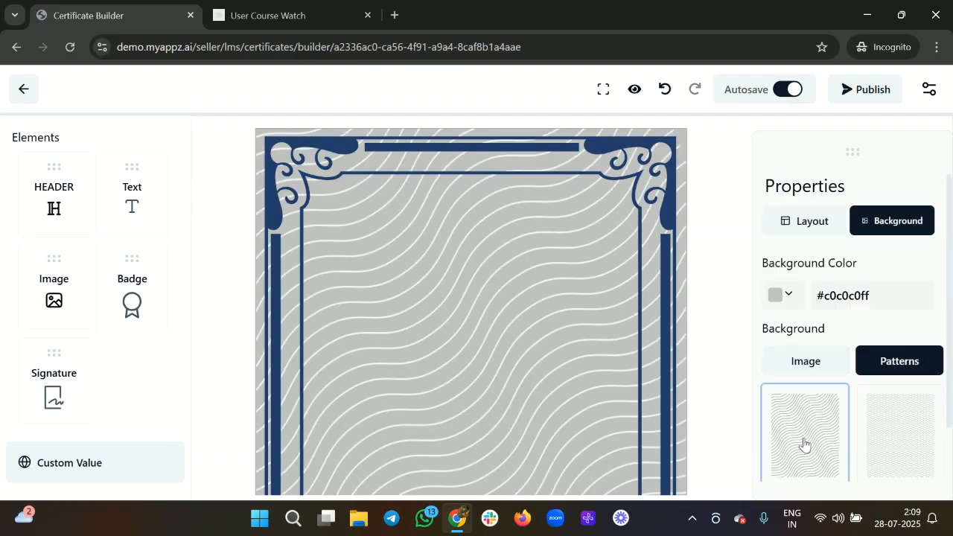
pyautogui.click(791, 359)
pyautogui.click(885, 362)
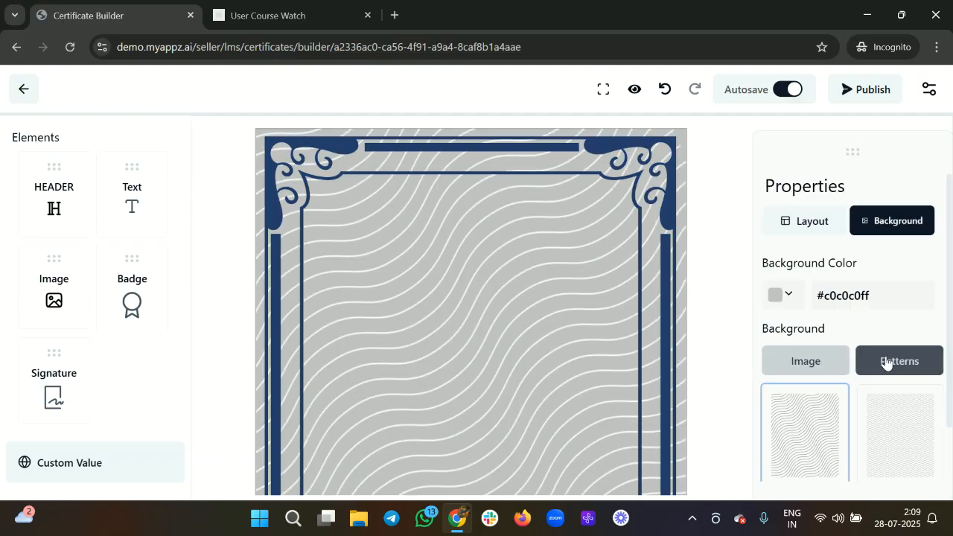
pyautogui.click(900, 429)
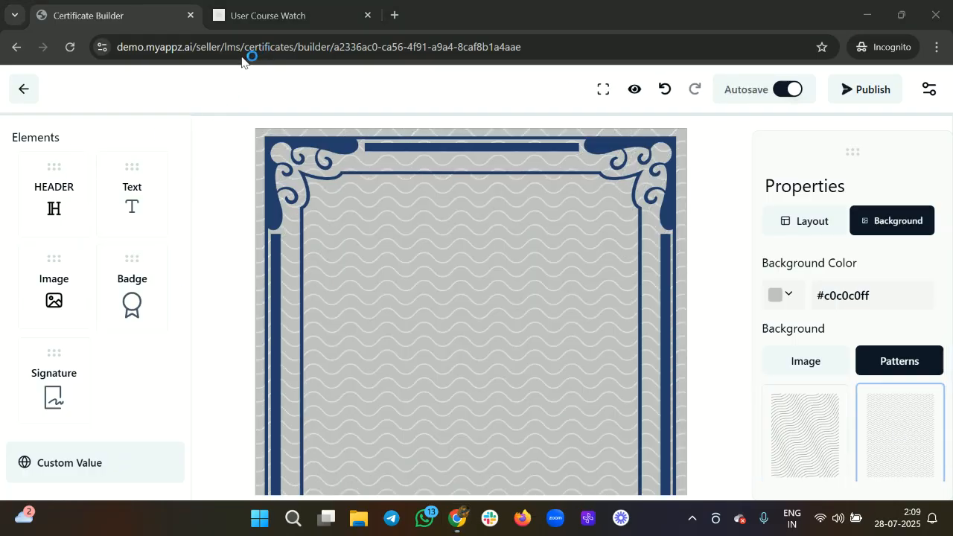
# Add a header centered inside the frame's upper edge and format its company name line as 35 px Extra-Bold.
pyautogui.moveTo(42, 162); pyautogui.dragTo(498, 207)
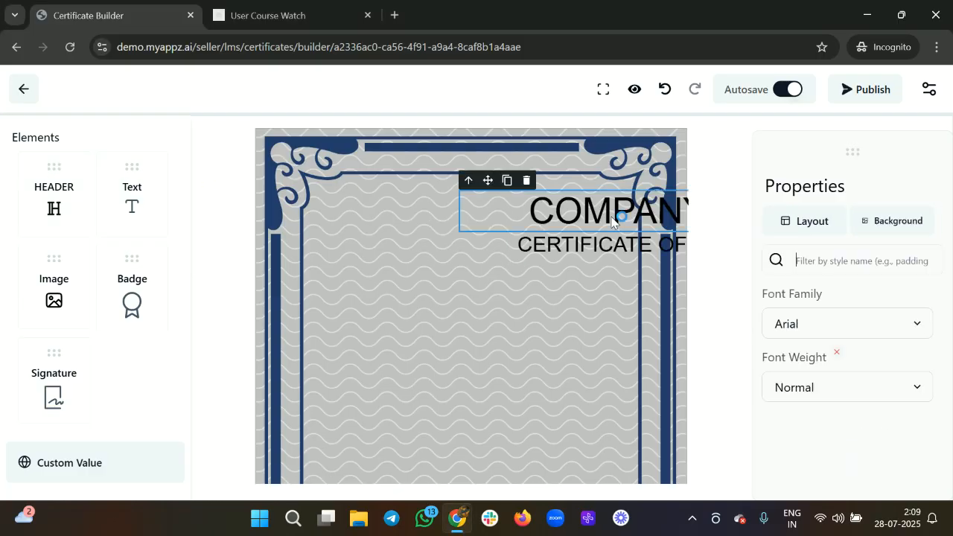
pyautogui.moveTo(584, 214); pyautogui.dragTo(432, 194)
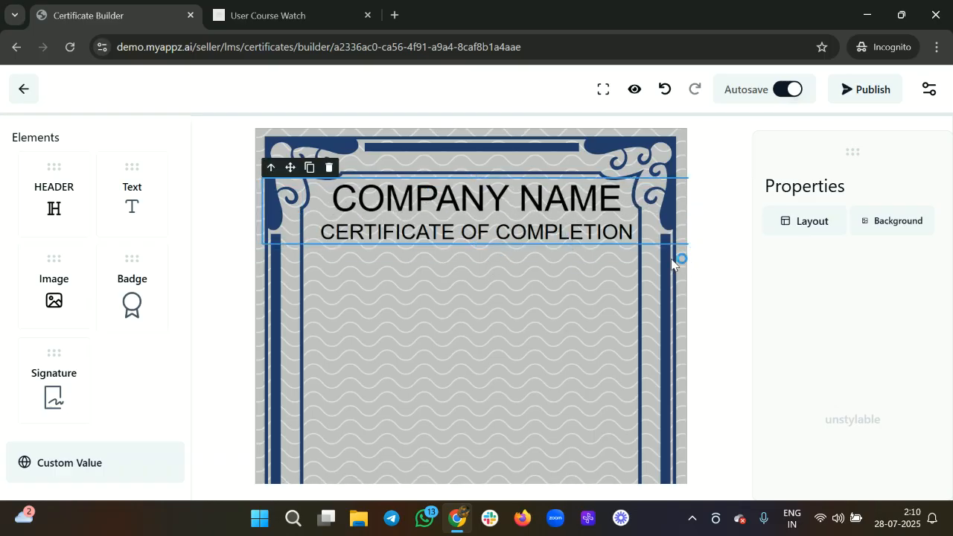
pyautogui.click(606, 213)
pyautogui.scroll(-1, 810, 343)
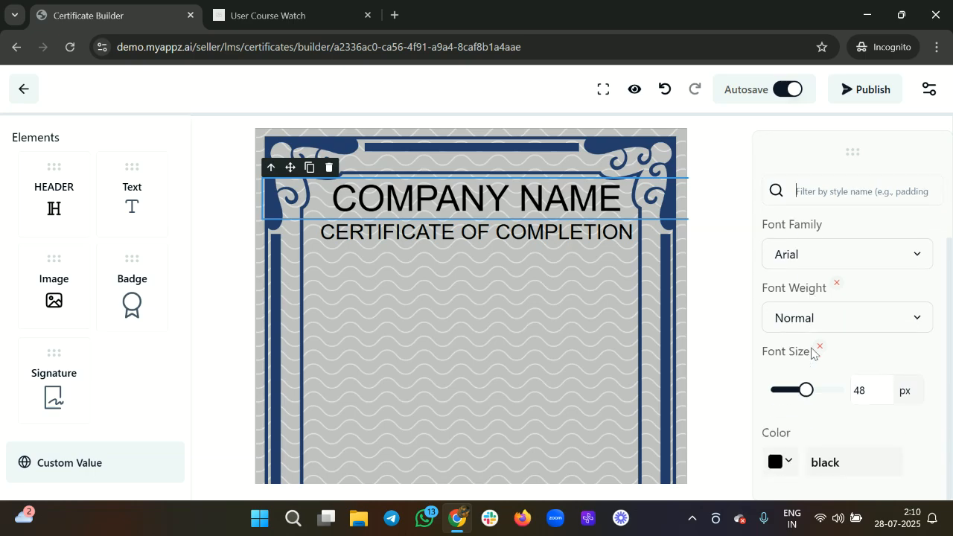
pyautogui.moveTo(806, 391)
pyautogui.mouseDown()
pyautogui.moveTo(791, 391)
pyautogui.moveTo(798, 389)
pyautogui.mouseUp()
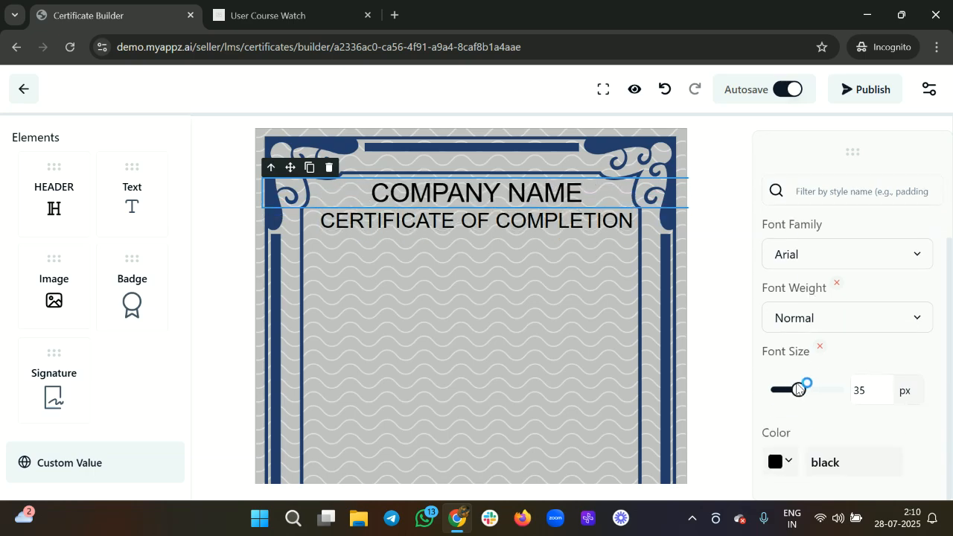
pyautogui.click(816, 326)
pyautogui.click(811, 277)
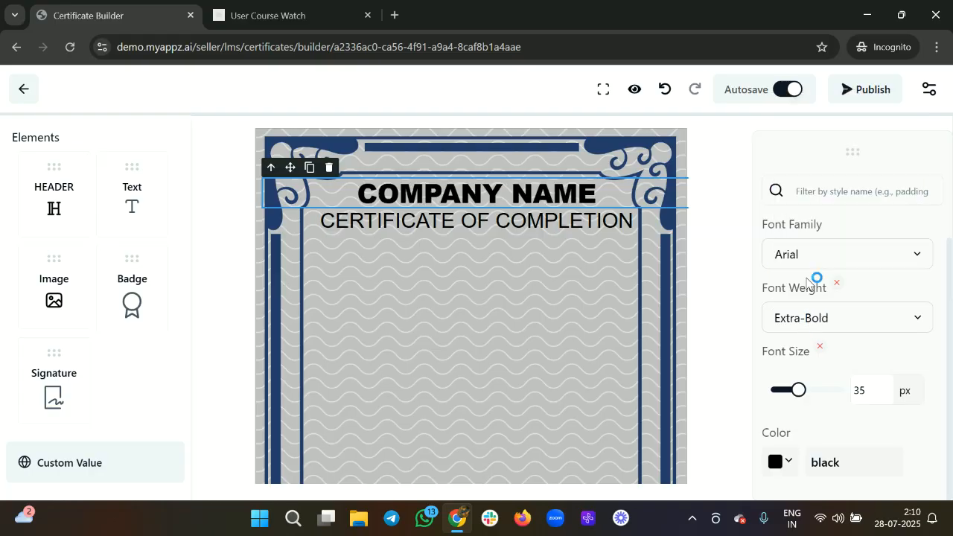
pyautogui.click(814, 259)
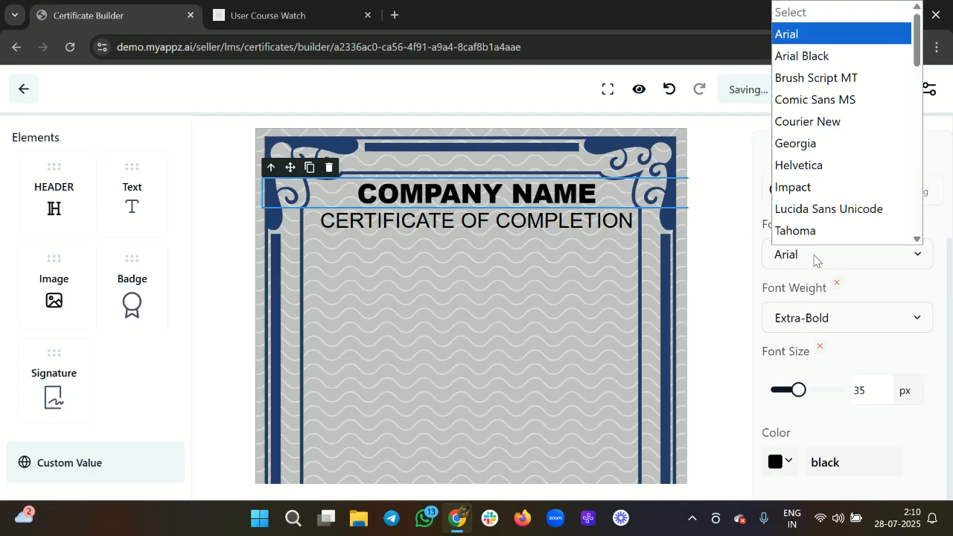
pyautogui.scroll(-2, 812, 361)
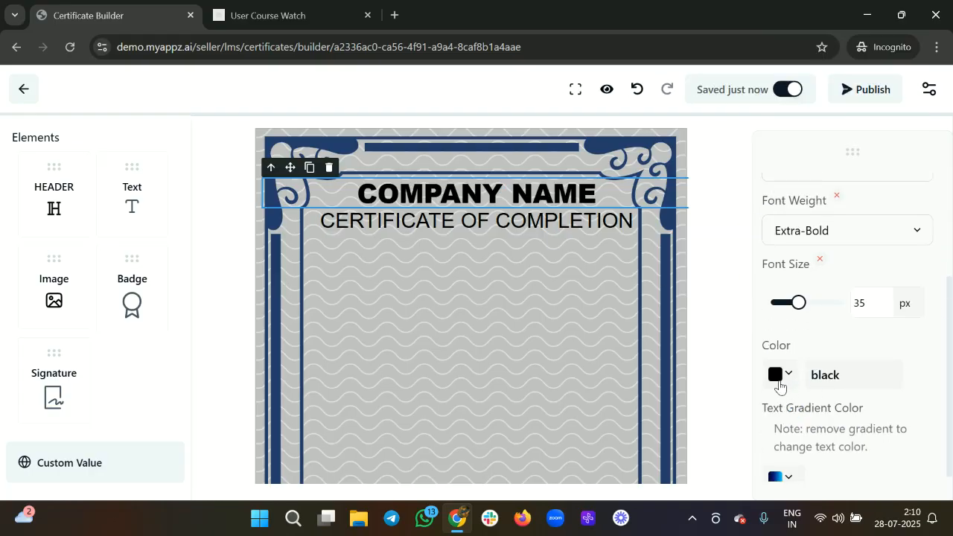
pyautogui.click(779, 382)
pyautogui.click(921, 372)
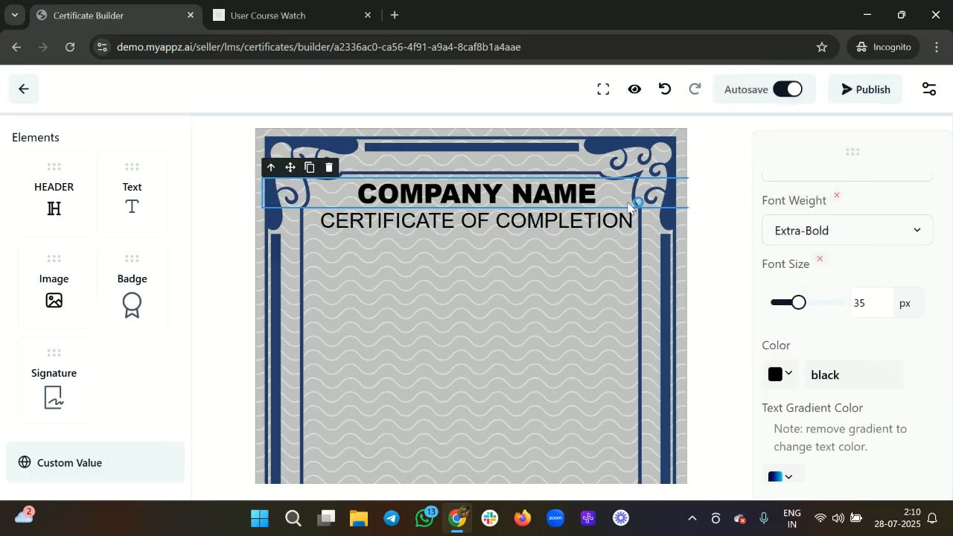
# Replace the company name line in the header with "MyAppz".
pyautogui.click(607, 195)
pyautogui.press('BackSpace')
pyautogui.press('BackSpace')
pyautogui.press('BackSpace')
pyautogui.press('BackSpace')
pyautogui.press('BackSpace')
pyautogui.press('BackSpace')
pyautogui.press('BackSpace')
pyautogui.press('BackSpace')
pyautogui.press('BackSpace')
pyautogui.press('BackSpace')
pyautogui.press('BackSpace')
pyautogui.press('BackSpace')
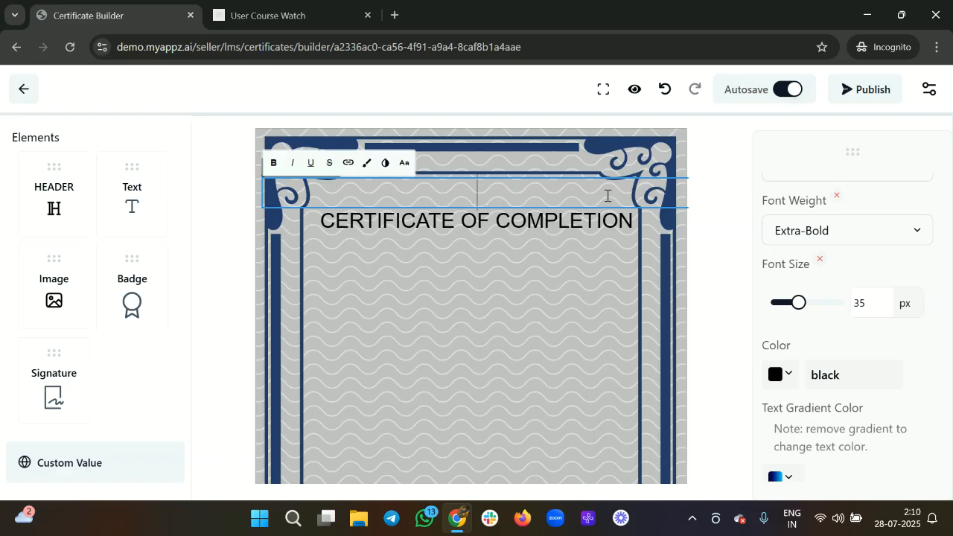
pyautogui.write('My')
pyautogui.press('BackSpace')
pyautogui.write('Y')
pyautogui.press('BackSpace')
pyautogui.write('yAppa')
pyautogui.press('BackSpace')
pyautogui.write('z')
# Replace the header's certificate of completion line with "Course 1".
pyautogui.click(602, 217)
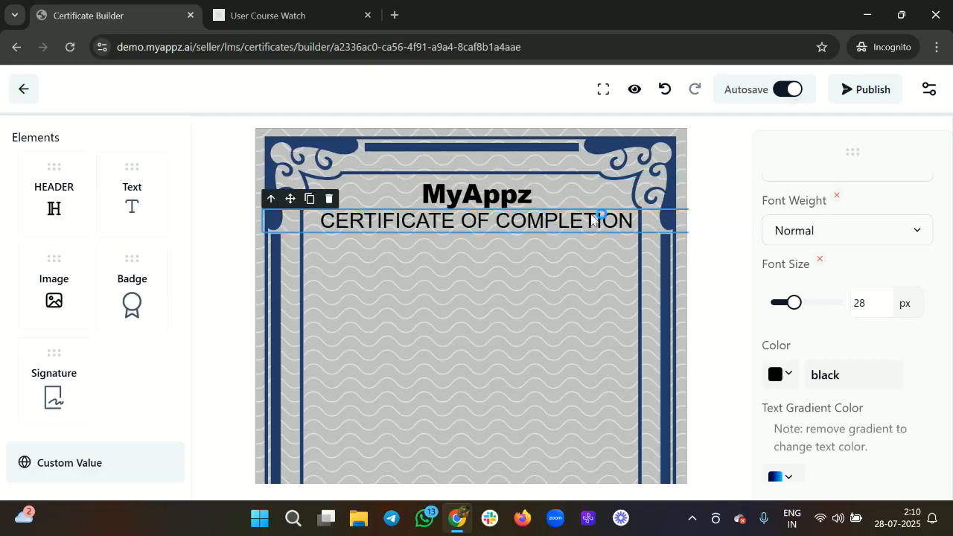
pyautogui.hotkey('ctrl', 'a')
pyautogui.press('BackSpace')
pyautogui.write('Course ')
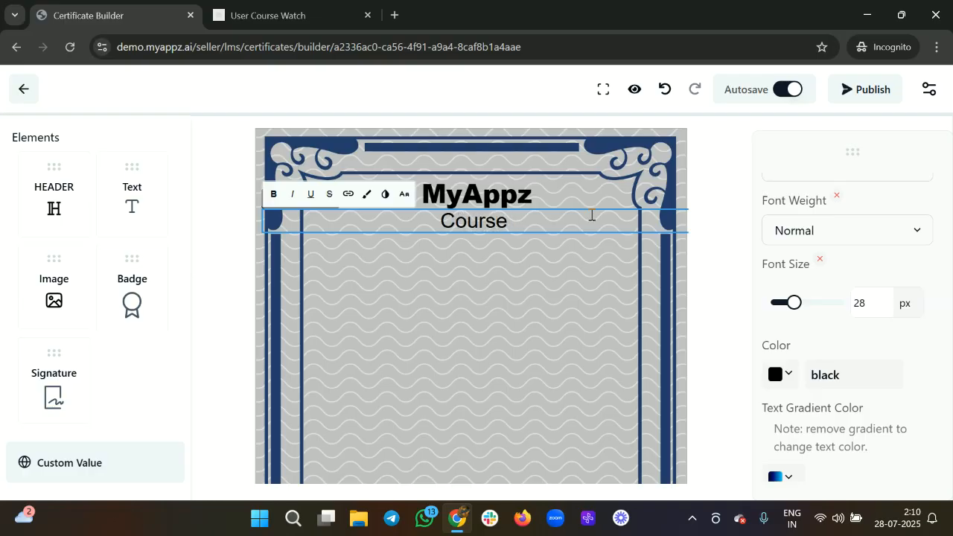
pyautogui.write('1')
pyautogui.click(426, 279)
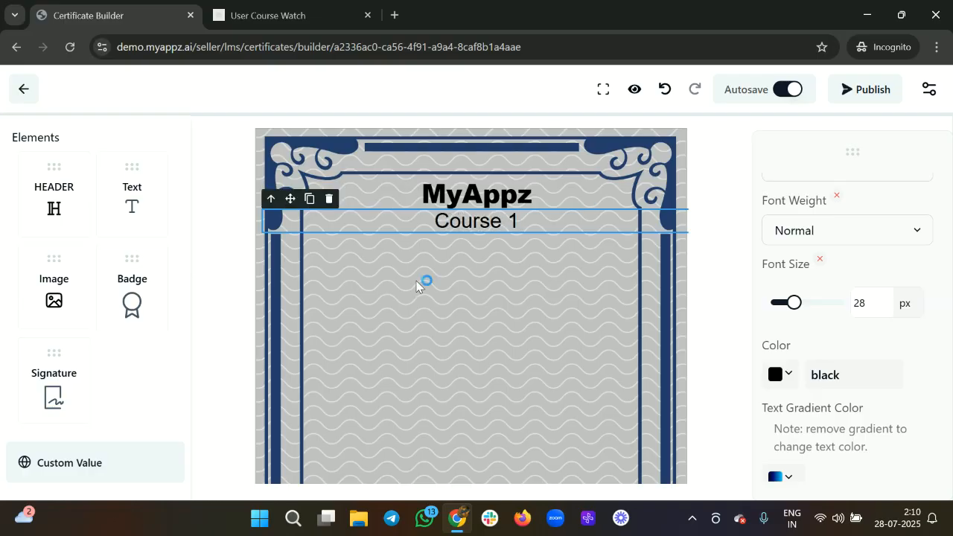
# Add a text element below the header reading "Congratulation on completing this course".
pyautogui.moveTo(132, 174); pyautogui.dragTo(430, 256)
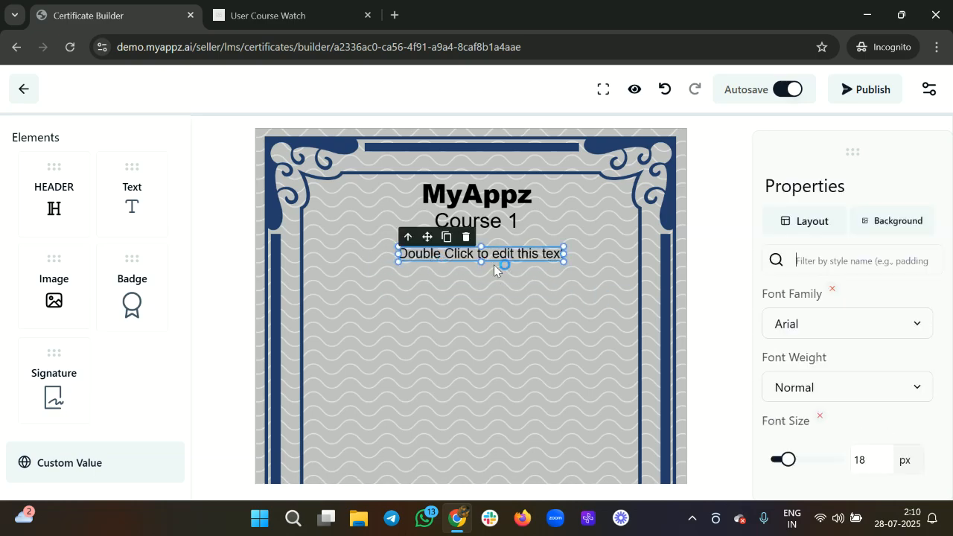
pyautogui.doubleClick(531, 253)
pyautogui.hotkey('ctrl', 'a')
pyautogui.press('BackSpace')
pyautogui.write('Cor')
pyautogui.write('gratula')
pyautogui.write('tion om')
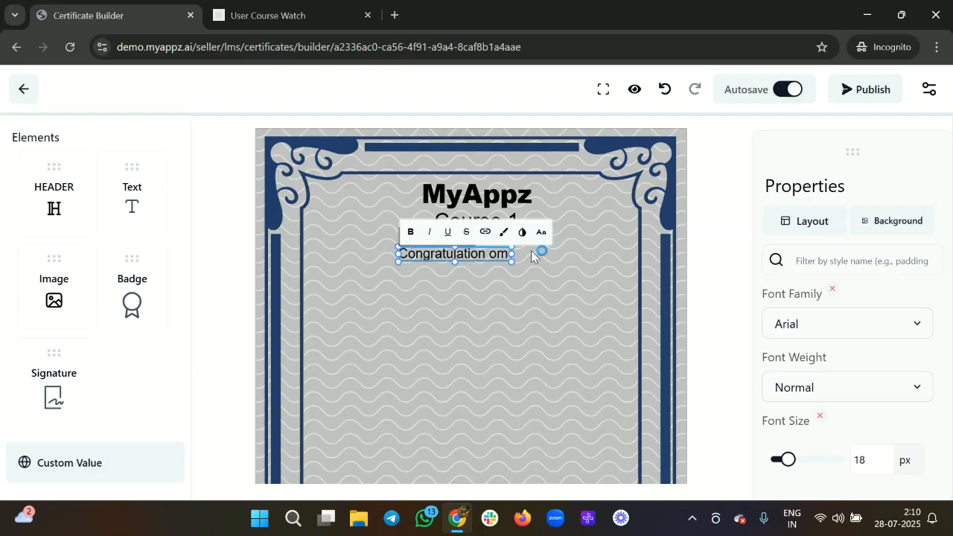
pyautogui.press('BackSpace')
pyautogui.press('BackSpace')
pyautogui.write('on comp')
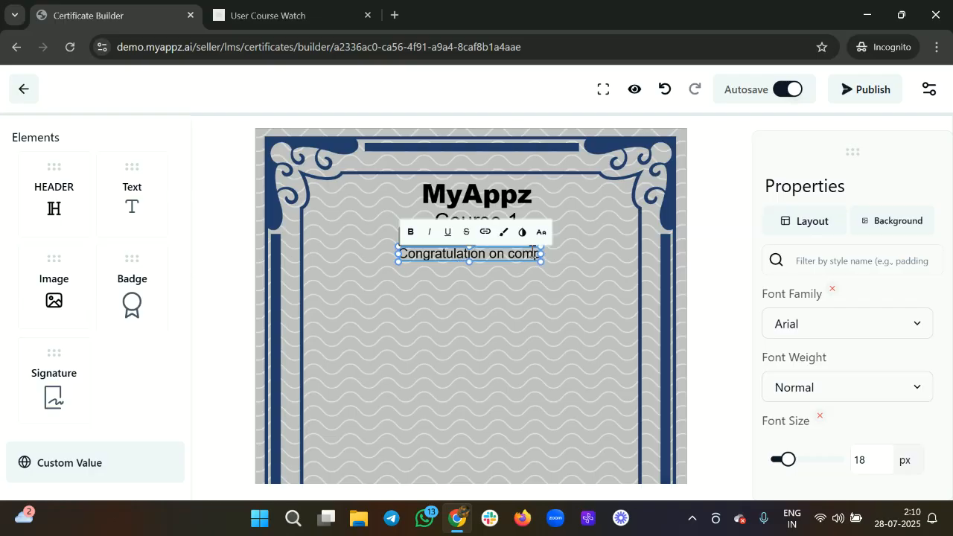
pyautogui.write('leting this course')
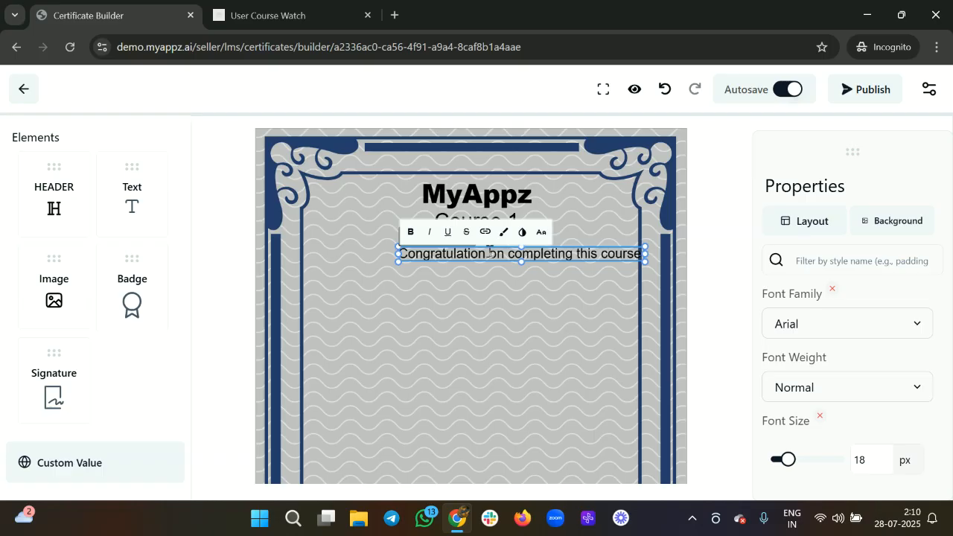
# Set the font size of the congratulation text to 41 px.
pyautogui.moveTo(788, 458)
pyautogui.mouseDown()
pyautogui.moveTo(812, 458)
pyautogui.moveTo(801, 459)
pyautogui.mouseUp()
pyautogui.moveTo(481, 299); pyautogui.dragTo(399, 300)
pyautogui.click(582, 311)
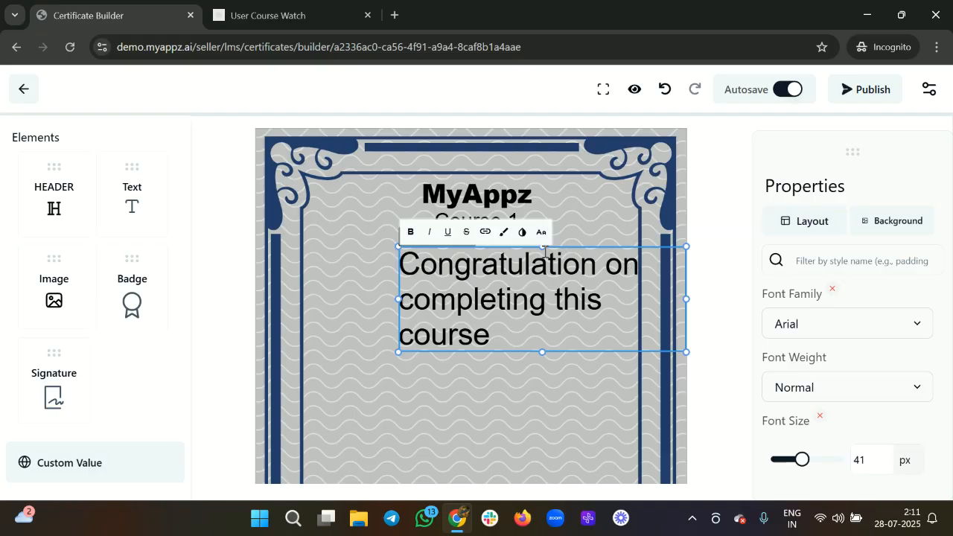
pyautogui.moveTo(400, 264); pyautogui.dragTo(497, 257)
pyautogui.click(623, 305)
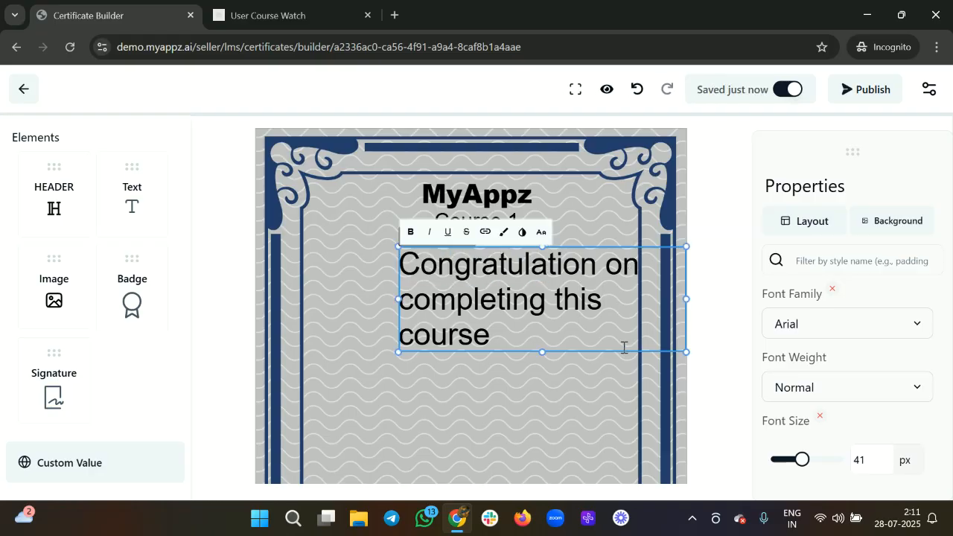
# Resize the congratulation text box to span the inner frame's width in two lines, just below the header.
pyautogui.moveTo(686, 351); pyautogui.dragTo(635, 330)
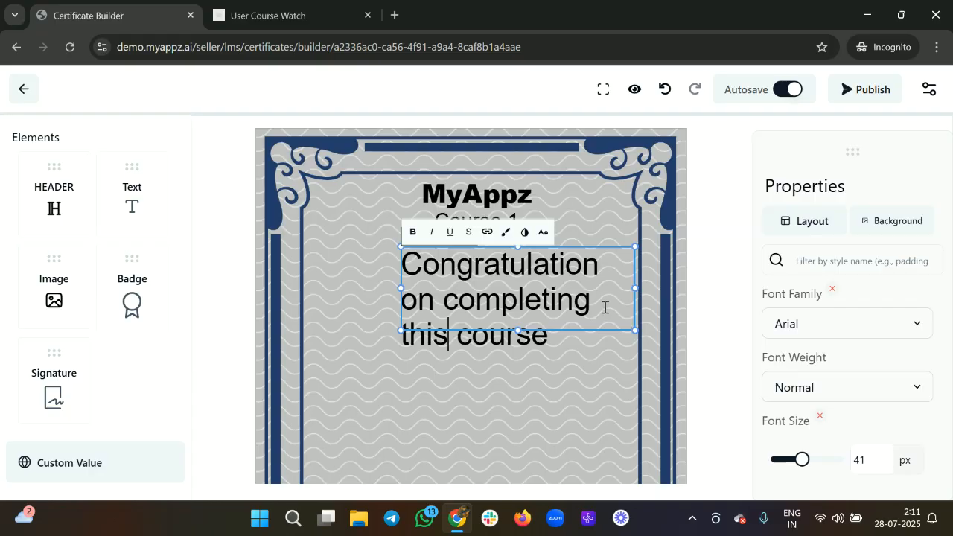
pyautogui.moveTo(570, 317); pyautogui.dragTo(530, 314)
pyautogui.click(511, 310)
pyautogui.moveTo(401, 288); pyautogui.dragTo(318, 277)
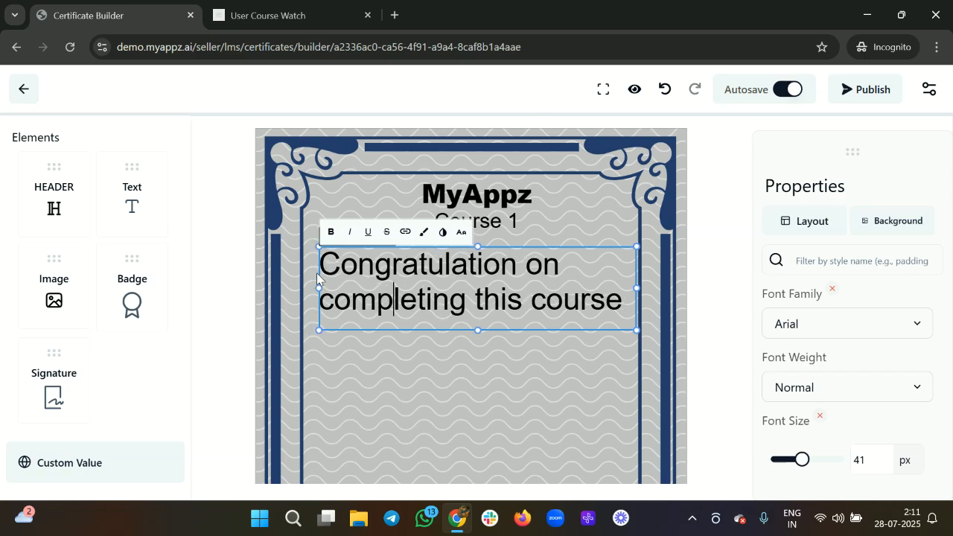
pyautogui.moveTo(476, 331); pyautogui.dragTo(469, 315)
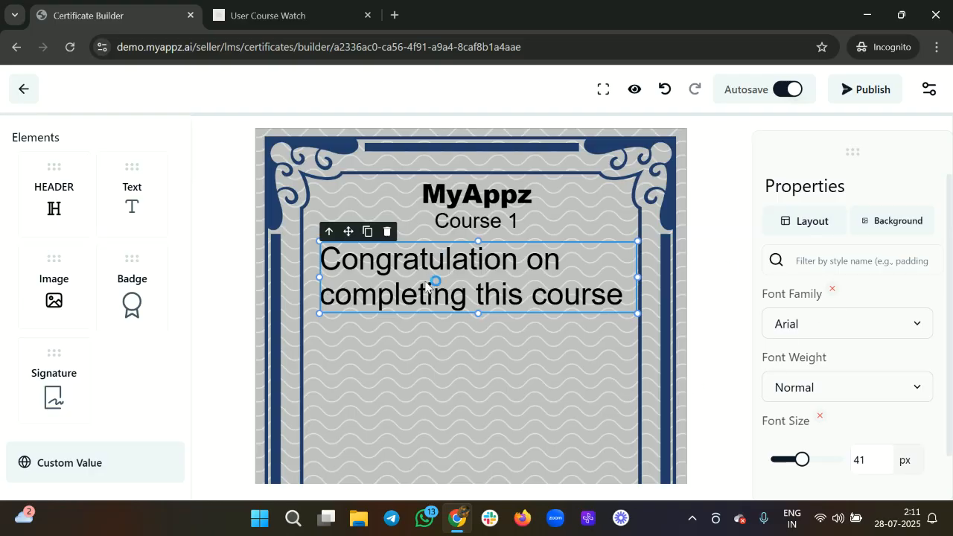
# Add an image element below the congratulation text and upload Untitled(2).jpg from the Downloads folder for it.
pyautogui.moveTo(77, 270); pyautogui.dragTo(455, 383)
pyautogui.doubleClick(527, 365)
pyautogui.click(466, 295)
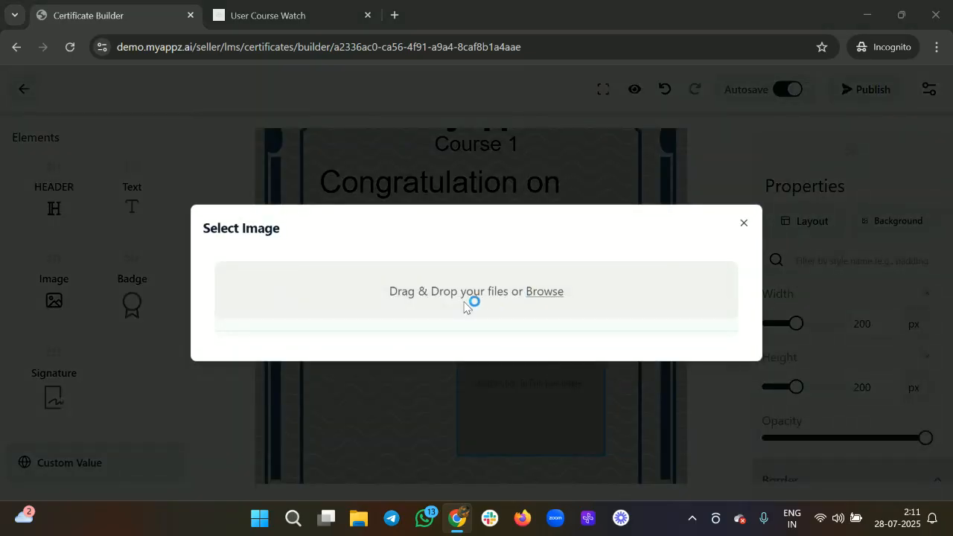
pyautogui.click(335, 195)
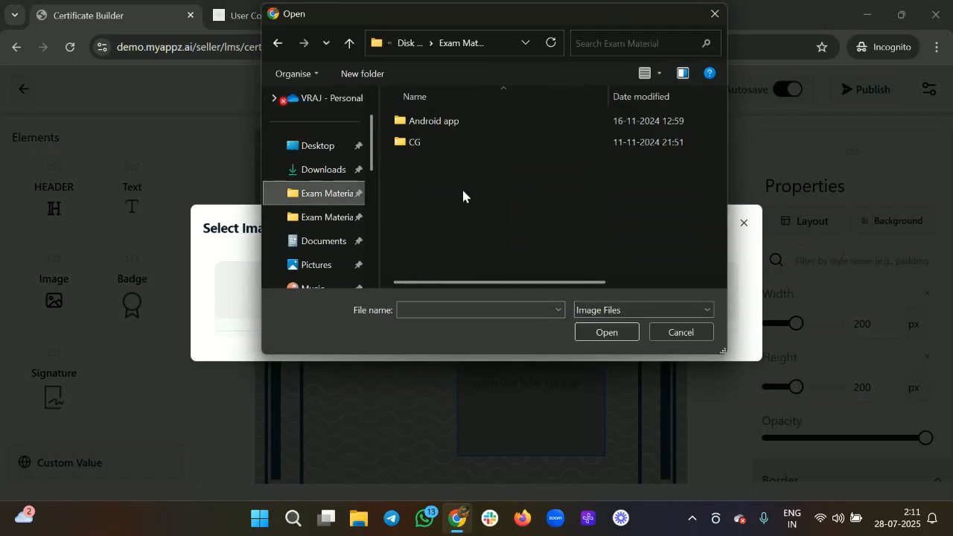
pyautogui.click(323, 169)
pyautogui.click(457, 132)
pyautogui.click(619, 343)
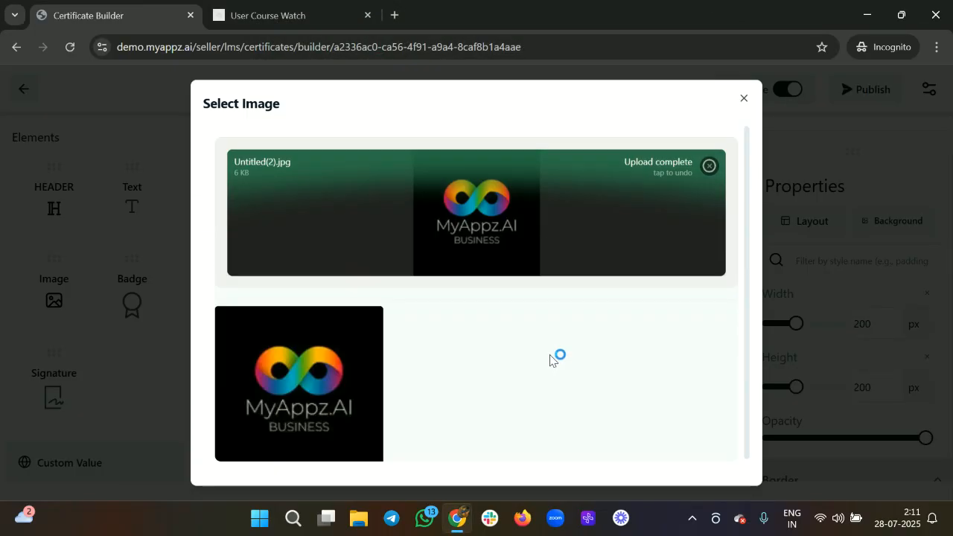
# Insert the uploaded MyAppz.AI logo, move it below the left end of the congratulation text and shrink it.
pyautogui.moveTo(332, 403)
pyautogui.click(298, 450)
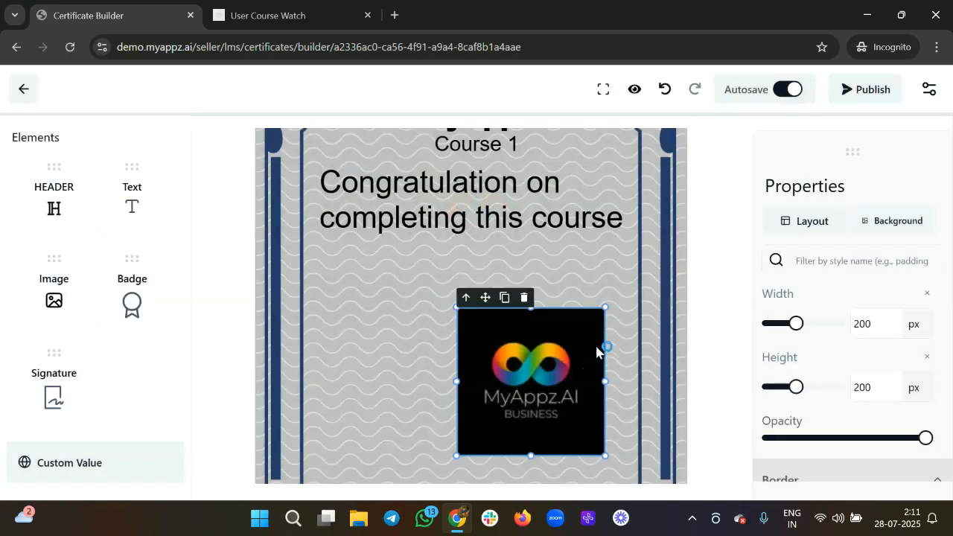
pyautogui.moveTo(514, 395); pyautogui.dragTo(348, 336)
pyautogui.moveTo(457, 393); pyautogui.dragTo(408, 342)
# Add the red ribbon star badge at the certificate's upper right and shift the header left to clear it.
pyautogui.moveTo(133, 256); pyautogui.dragTo(668, 229)
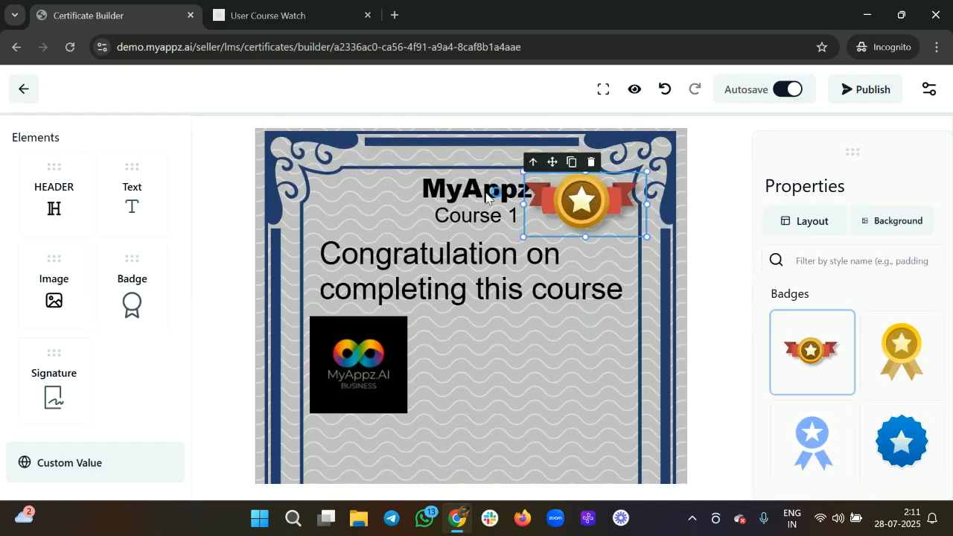
pyautogui.click(436, 194)
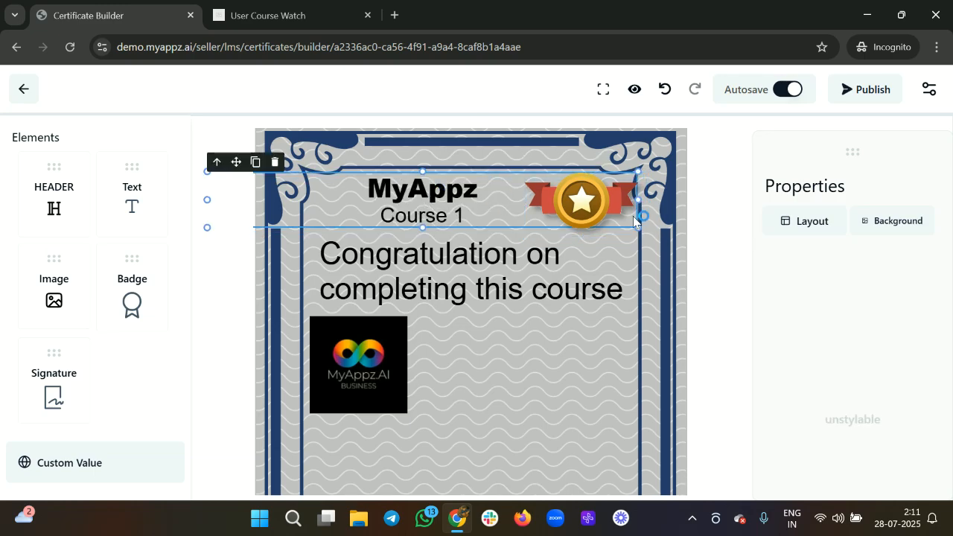
pyautogui.click(594, 197)
# Add a signature block and position it inside the frame at the certificate's lower right.
pyautogui.moveTo(61, 359)
pyautogui.mouseDown()
pyautogui.moveTo(585, 443)
pyautogui.moveTo(609, 425)
pyautogui.mouseUp()
pyautogui.scroll(-2, 586, 405)
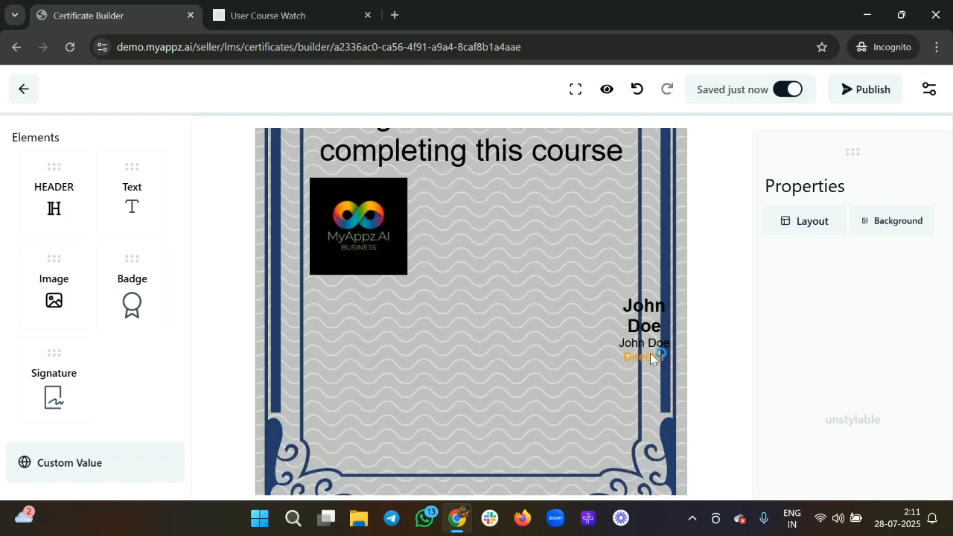
pyautogui.moveTo(652, 359)
pyautogui.mouseDown()
pyautogui.moveTo(599, 328)
pyautogui.moveTo(551, 362)
pyautogui.moveTo(541, 383)
pyautogui.mouseUp()
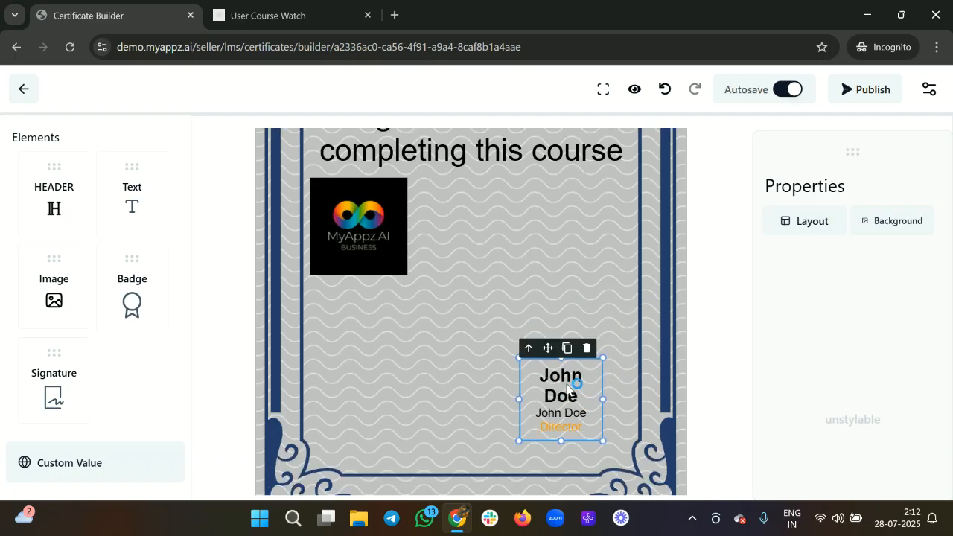
# Publish the finished certificate and leave the certificate builder for the certificates list.
pyautogui.scroll(2, 489, 251)
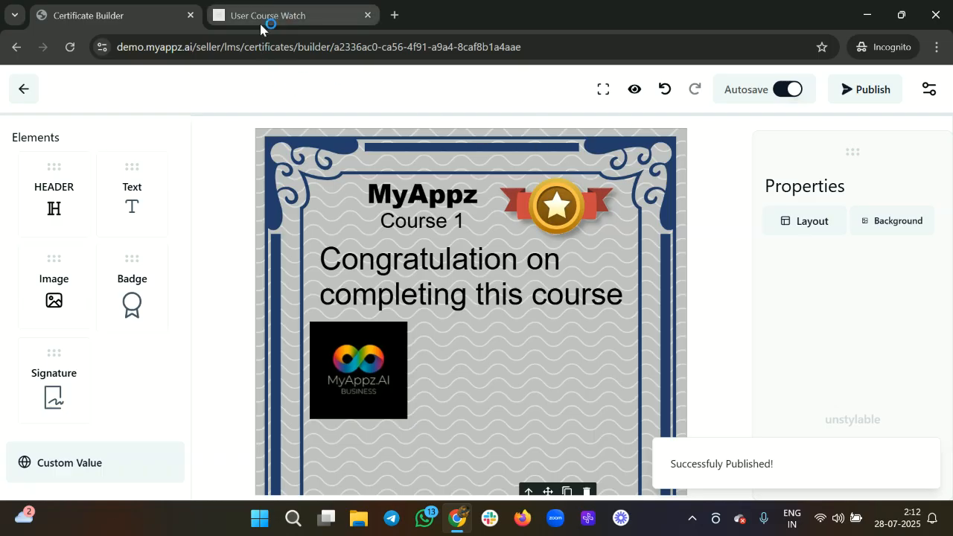
pyautogui.click(15, 88)
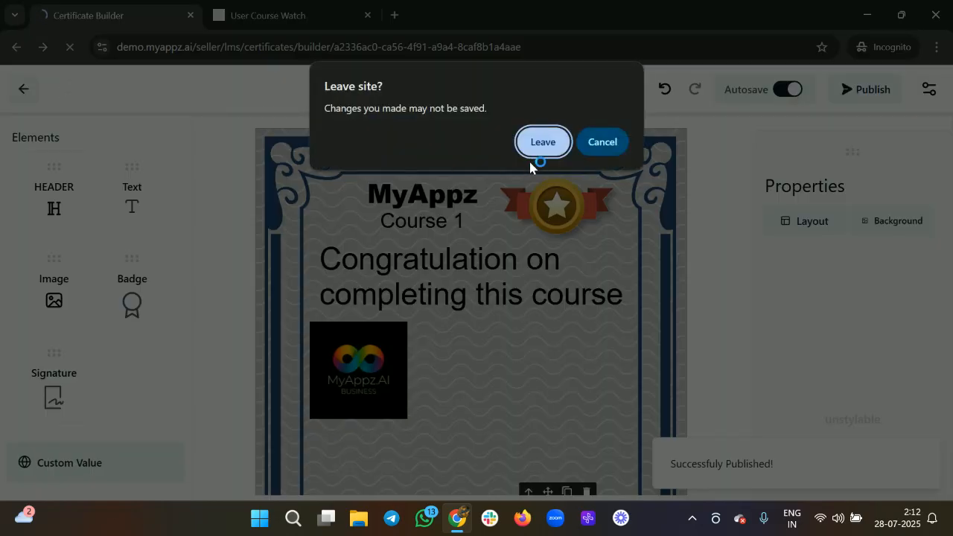
pyautogui.click(549, 149)
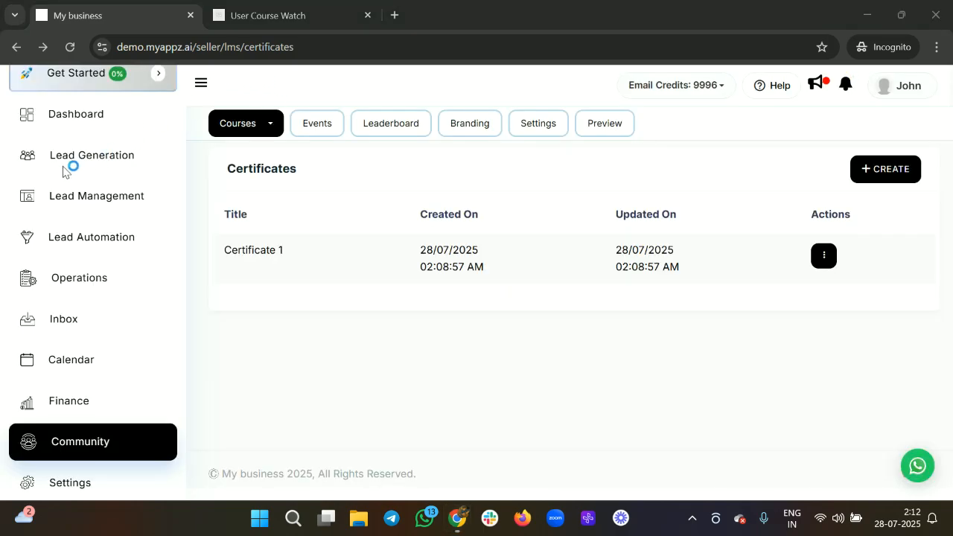
# Attach Certificate 1 to Course 1 as its active certificate and preview the attached certificate.
pyautogui.click(268, 127)
pyautogui.click(254, 165)
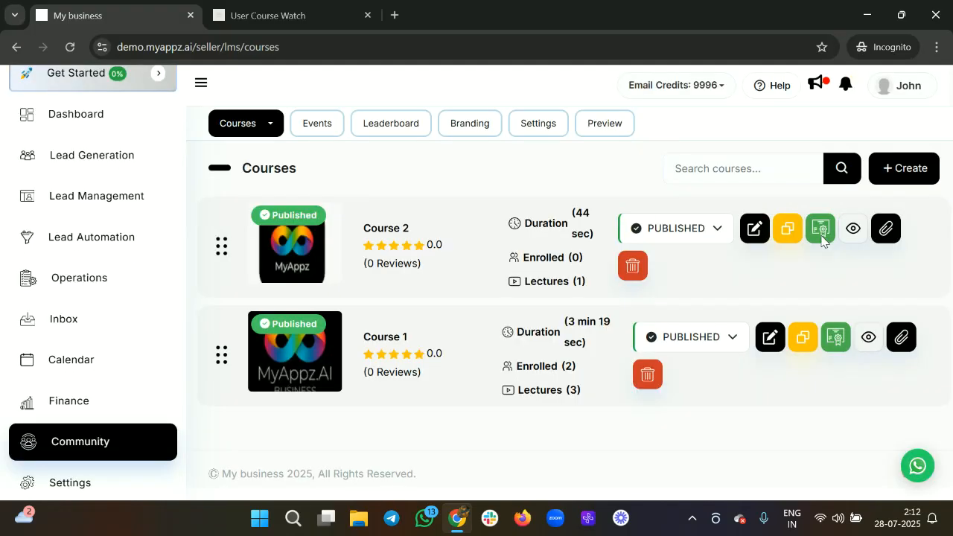
pyautogui.click(835, 338)
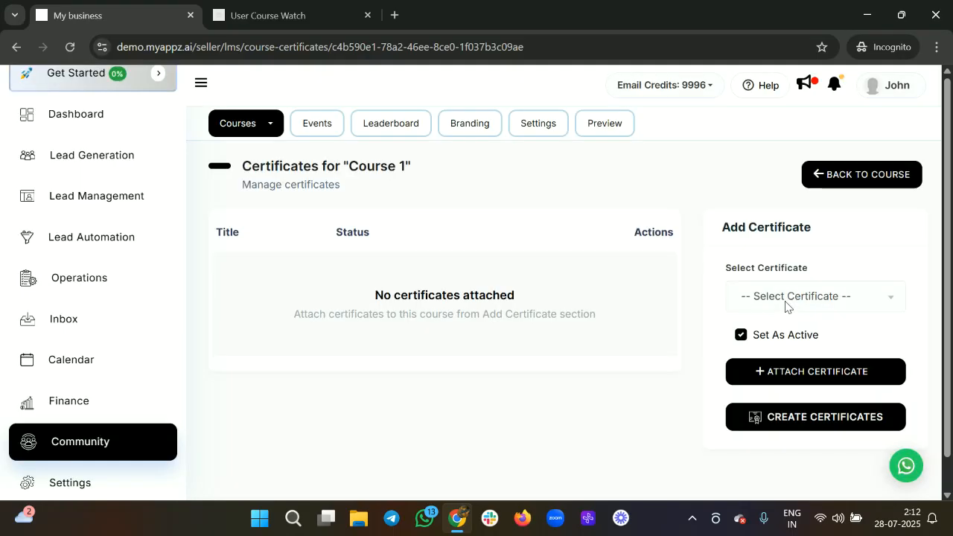
pyautogui.click(783, 301)
pyautogui.click(760, 393)
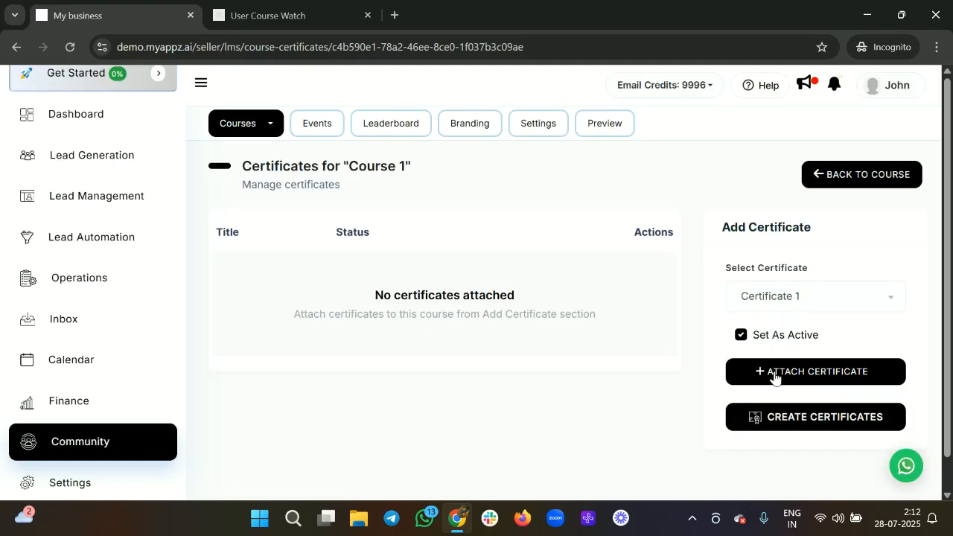
pyautogui.click(824, 384)
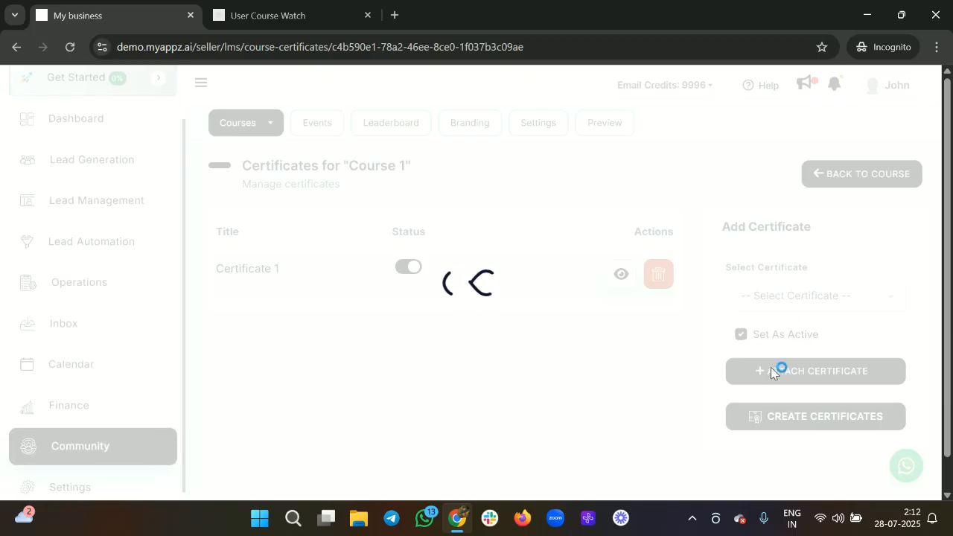
pyautogui.click(622, 276)
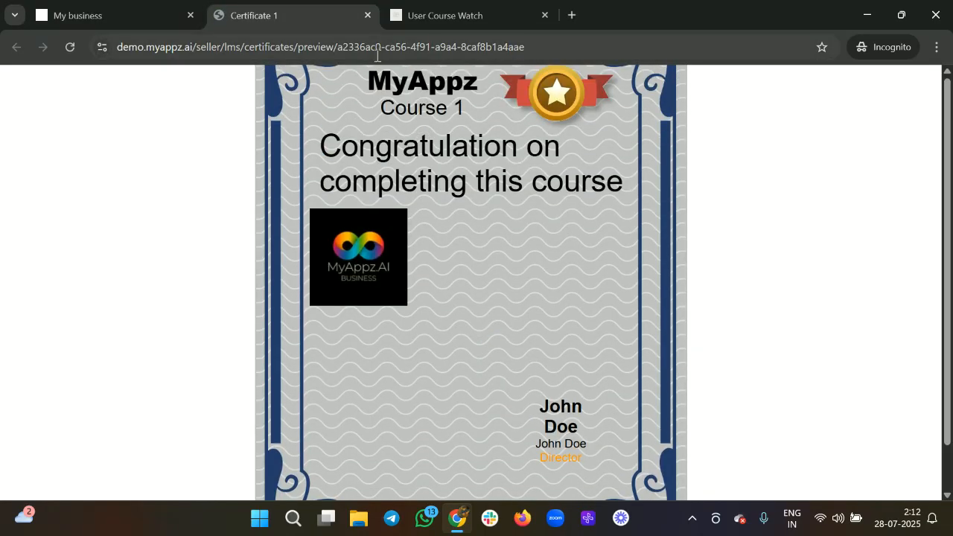
pyautogui.click(367, 16)
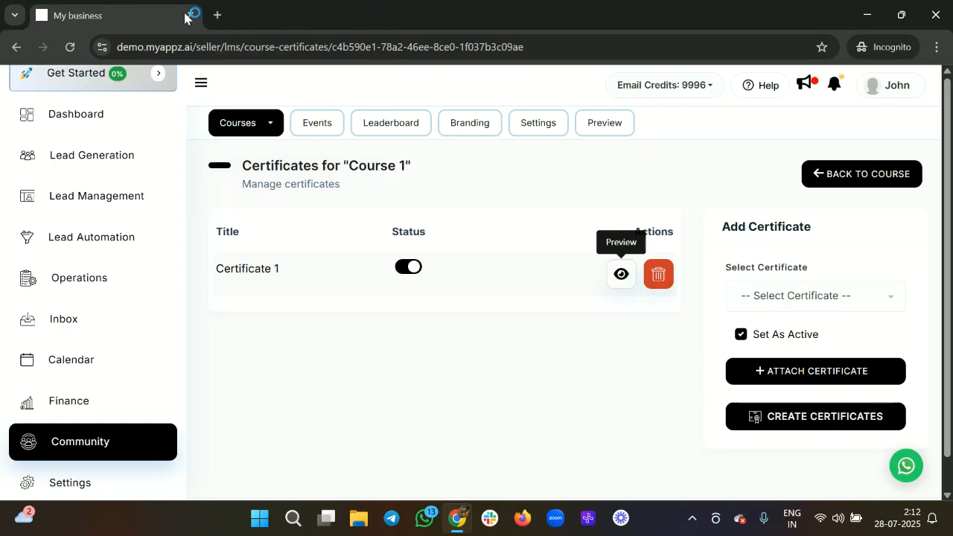
# Open the course settings and review the VdoCipher API key field and the Zoom settings.
pyautogui.click(259, 128)
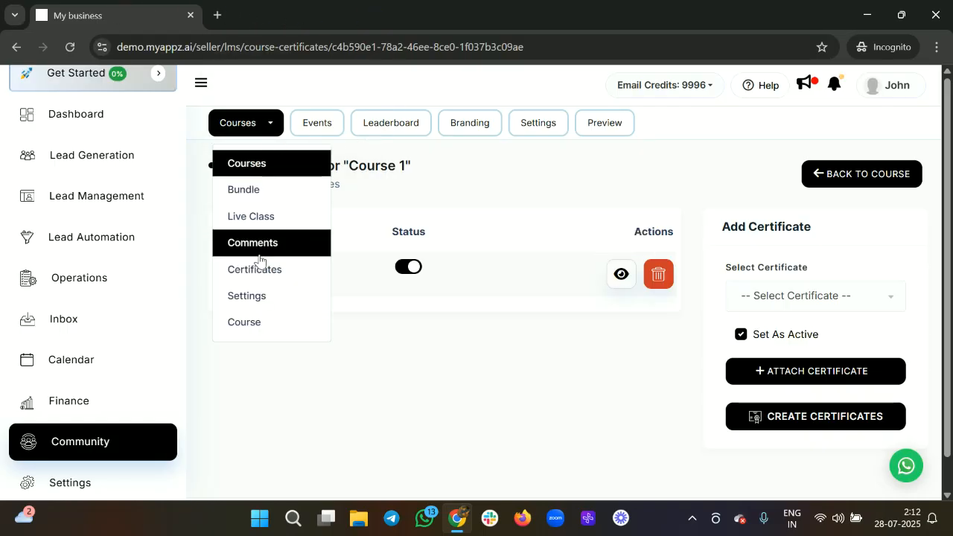
pyautogui.click(252, 297)
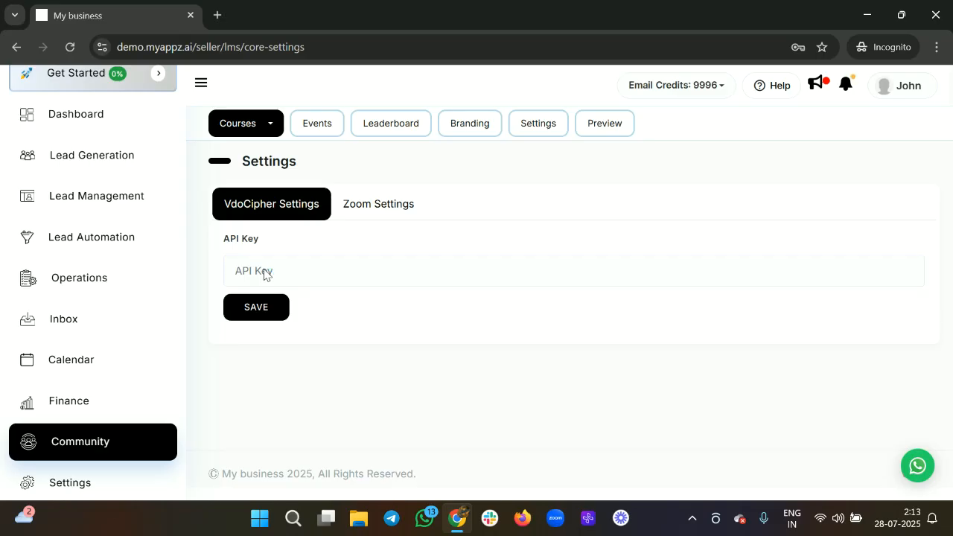
pyautogui.click(259, 270)
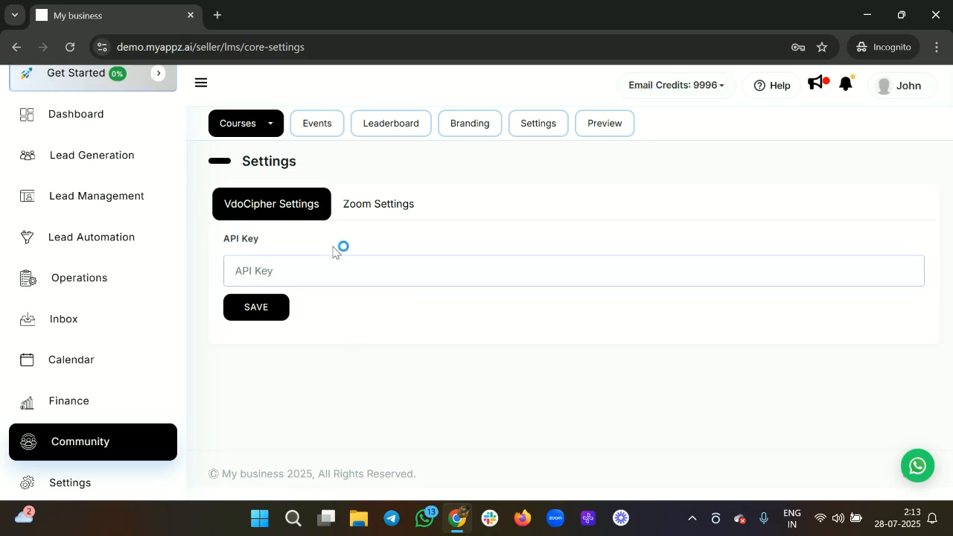
pyautogui.click(375, 207)
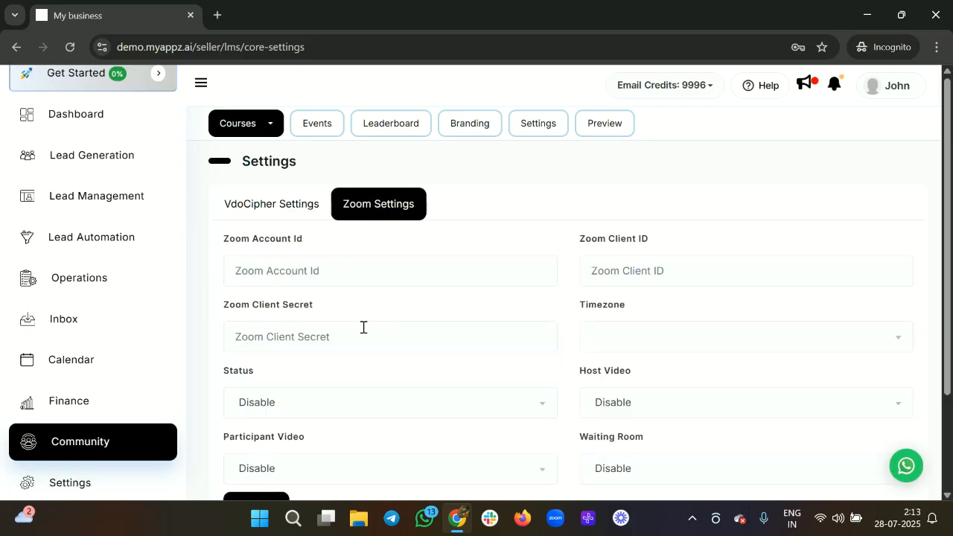
pyautogui.scroll(-2, 364, 328)
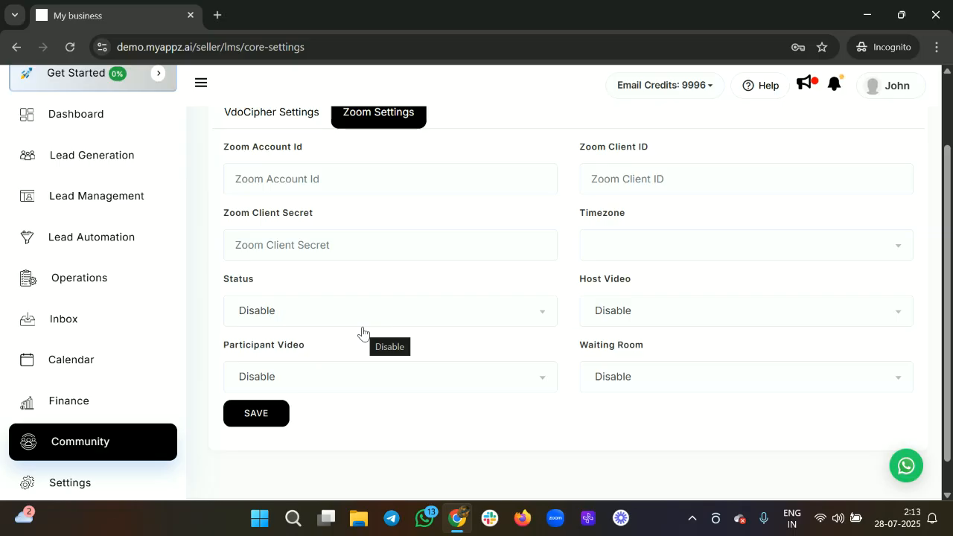
pyautogui.scroll(2, 363, 332)
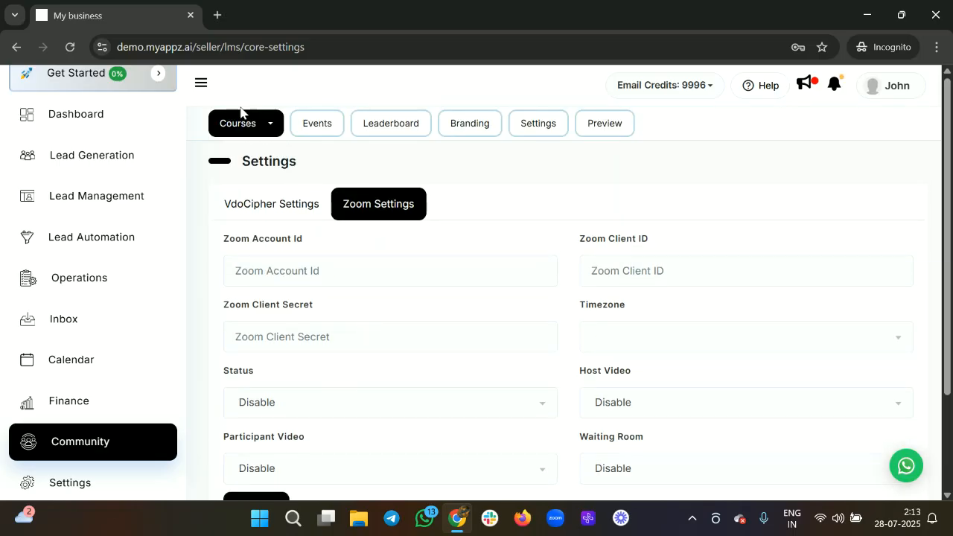
# Start a new event on 30 July 2025 in the community events calendar and title it "2 years of the company".
pyautogui.click(238, 128)
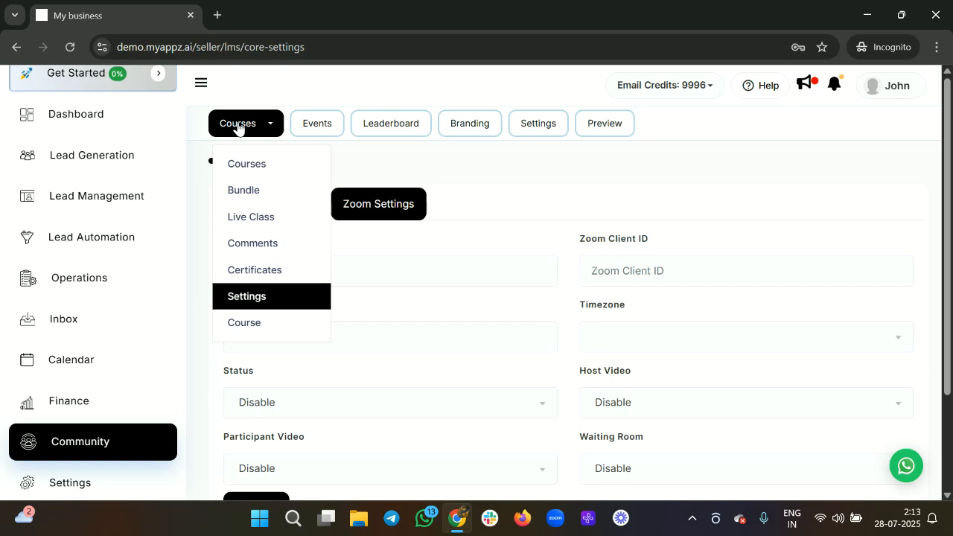
pyautogui.click(325, 135)
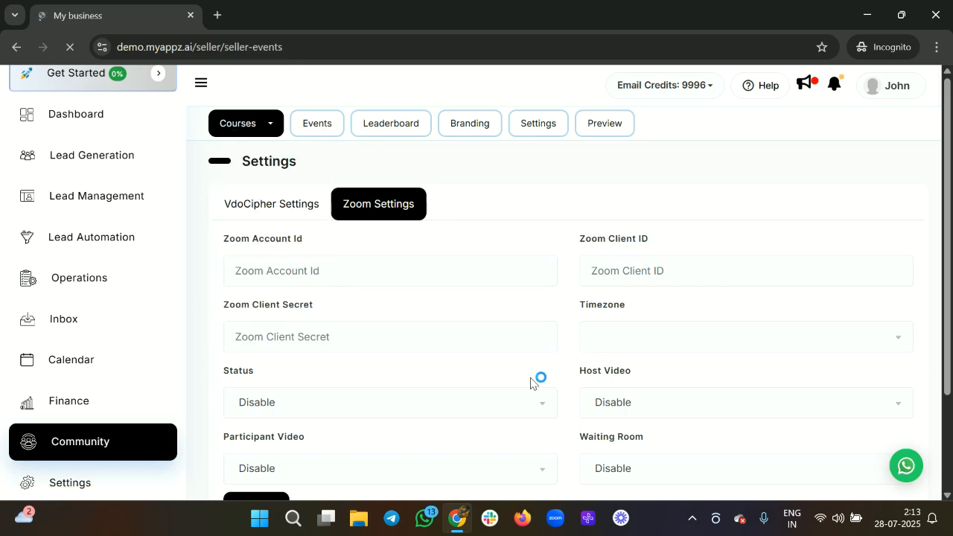
pyautogui.scroll(-2, 399, 364)
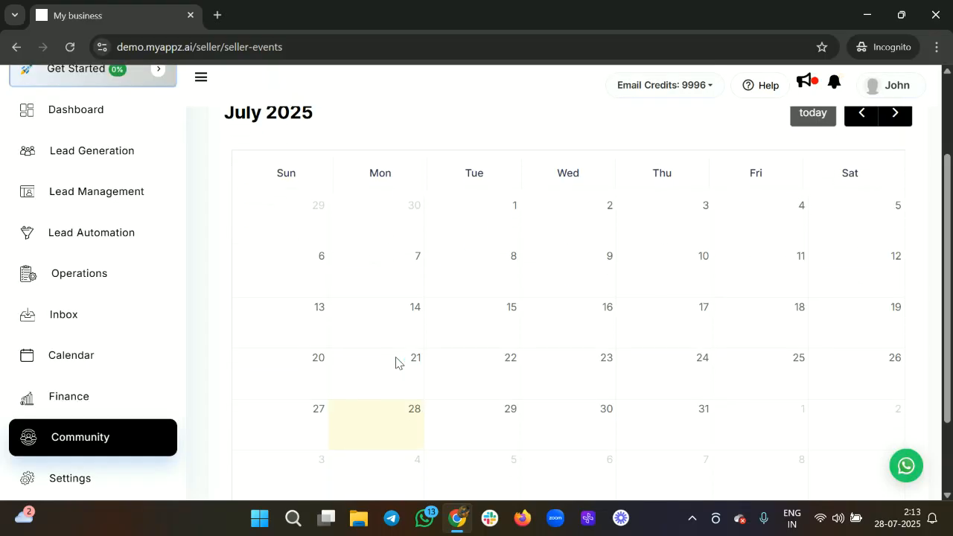
pyautogui.scroll(-1, 397, 362)
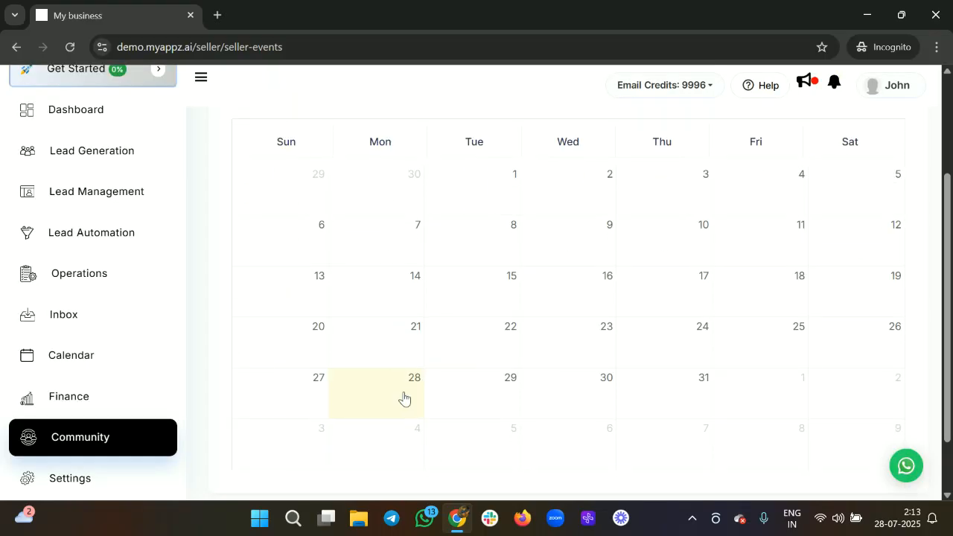
pyautogui.click(571, 382)
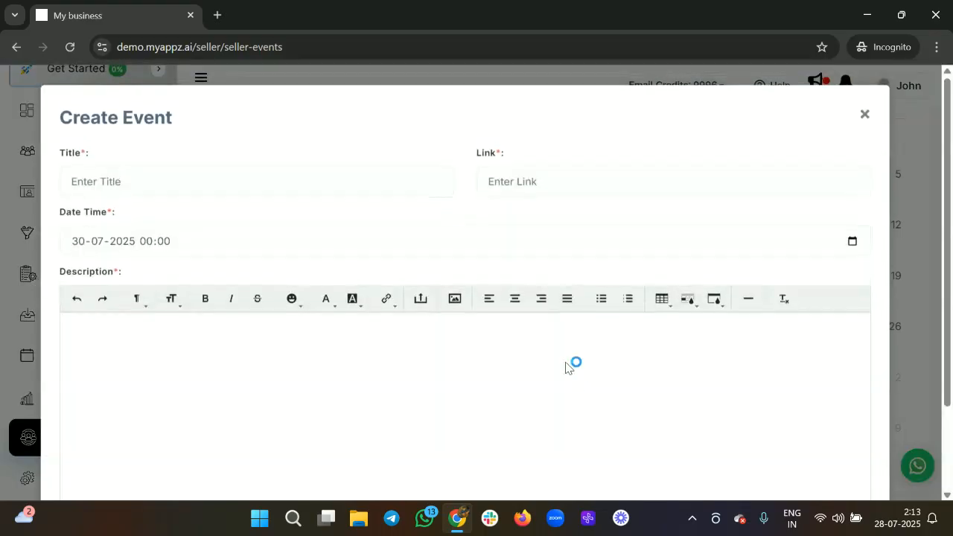
pyautogui.click(187, 183)
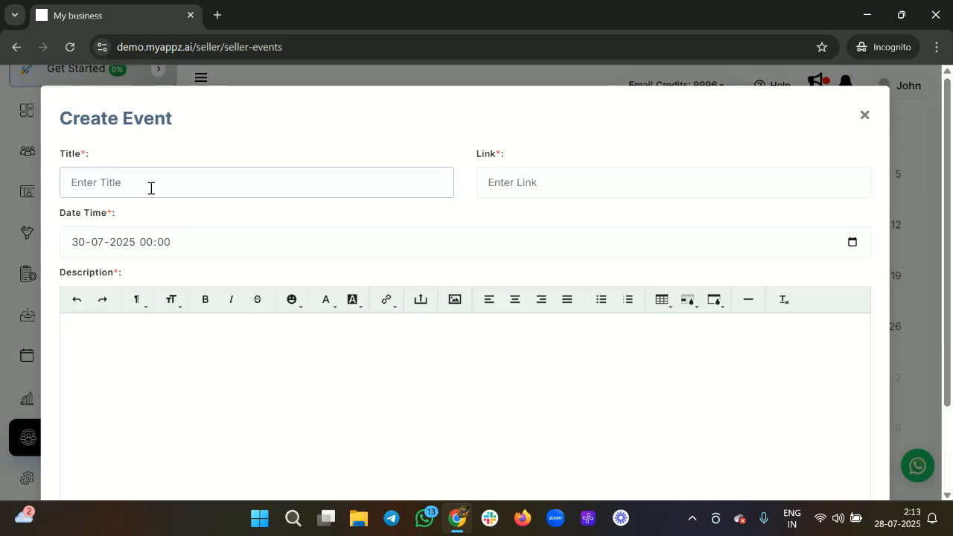
pyautogui.write('2 years of the company')
pyautogui.click(560, 174)
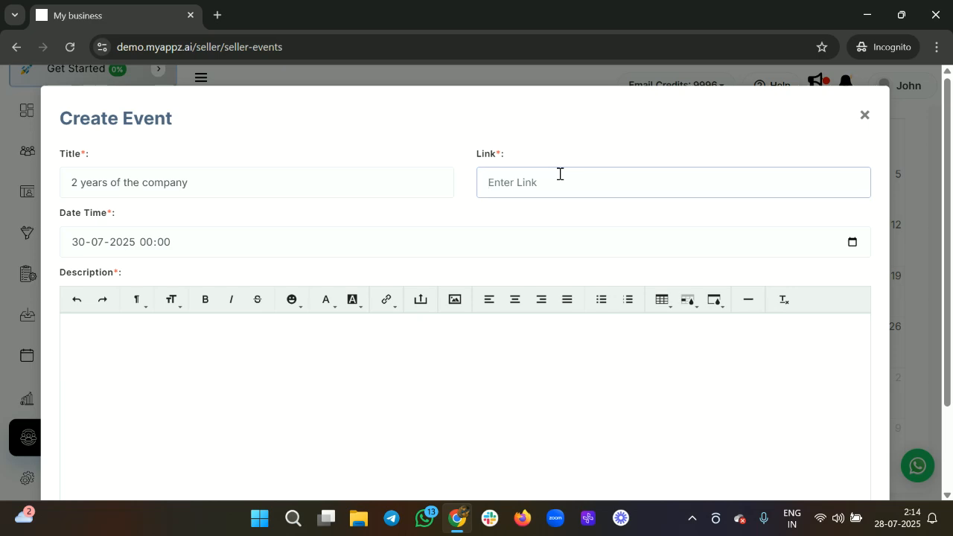
pyautogui.click(62, 188)
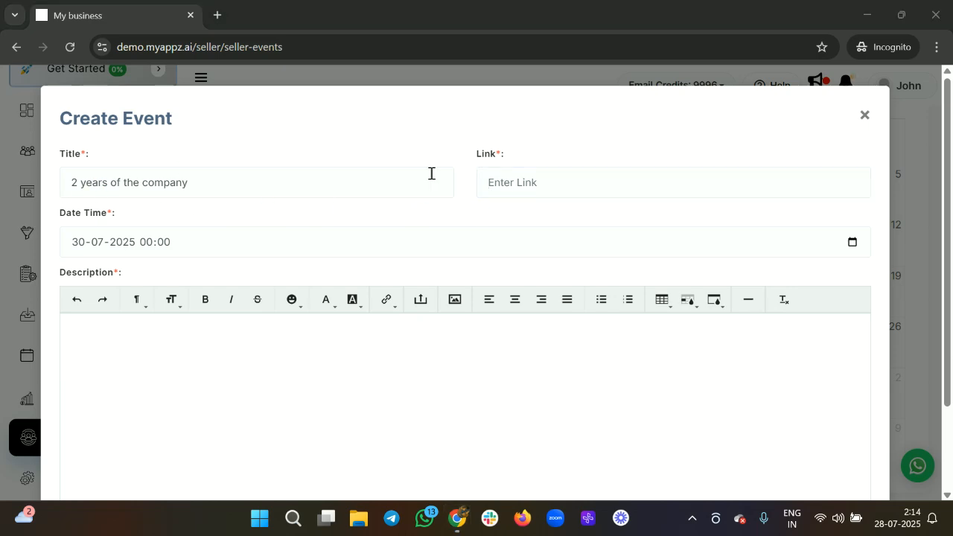
pyautogui.click(519, 182)
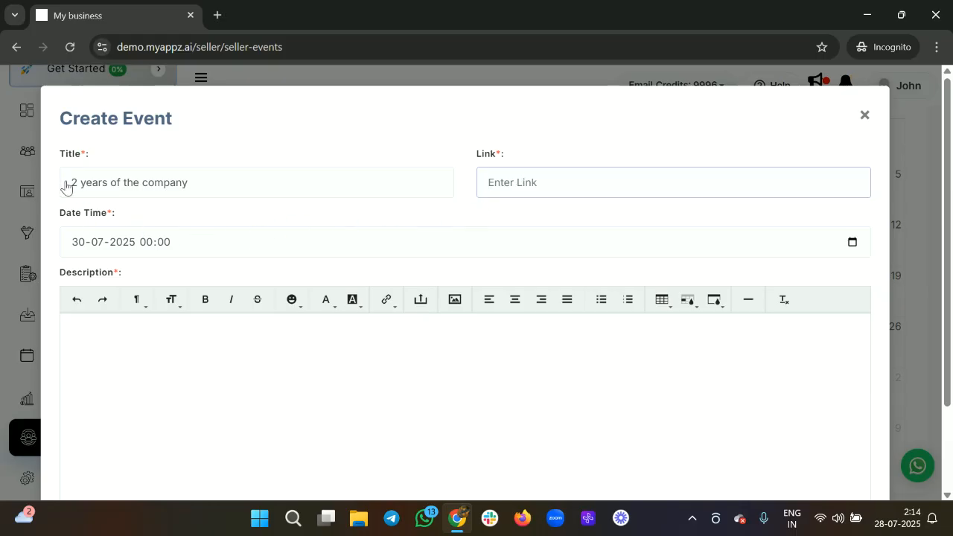
pyautogui.click(2, 165)
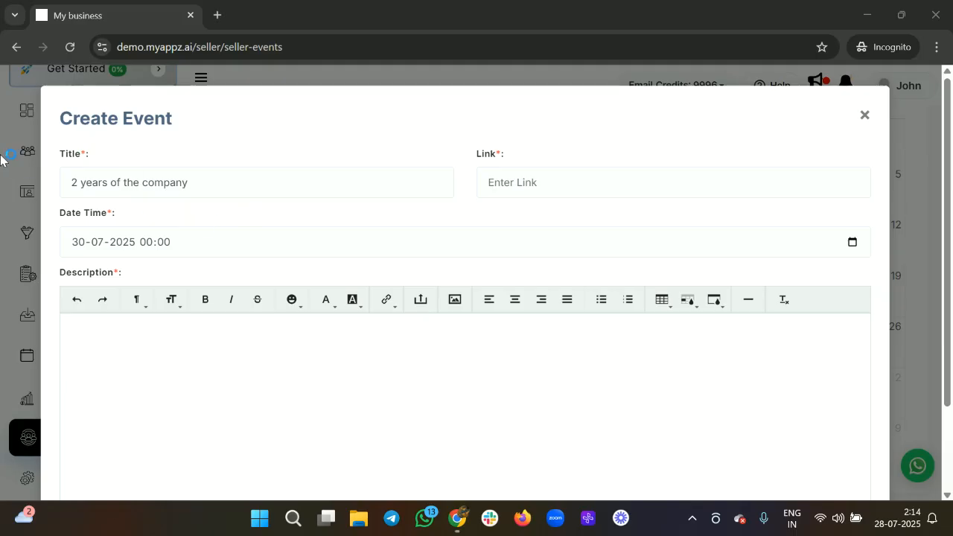
pyautogui.click(221, 248)
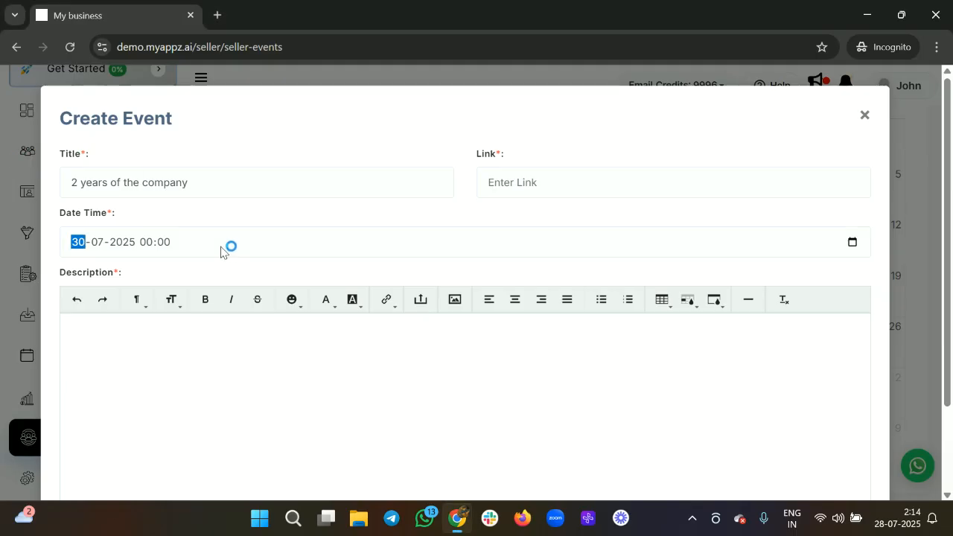
# Enter "2 years are going to complete for the company" as the event's description.
pyautogui.scroll(-2, 269, 323)
pyautogui.click(152, 258)
pyautogui.write('boqwqw')
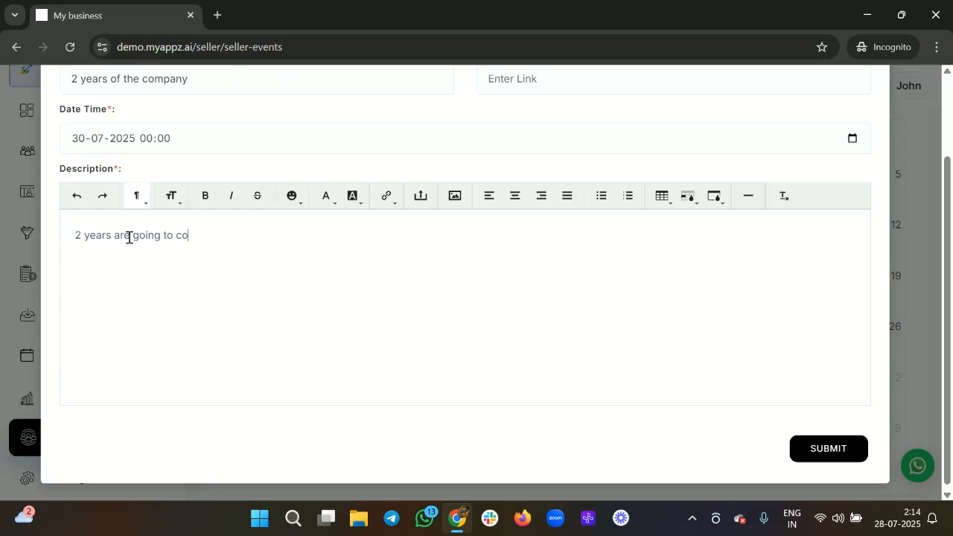
pyautogui.write('teh')
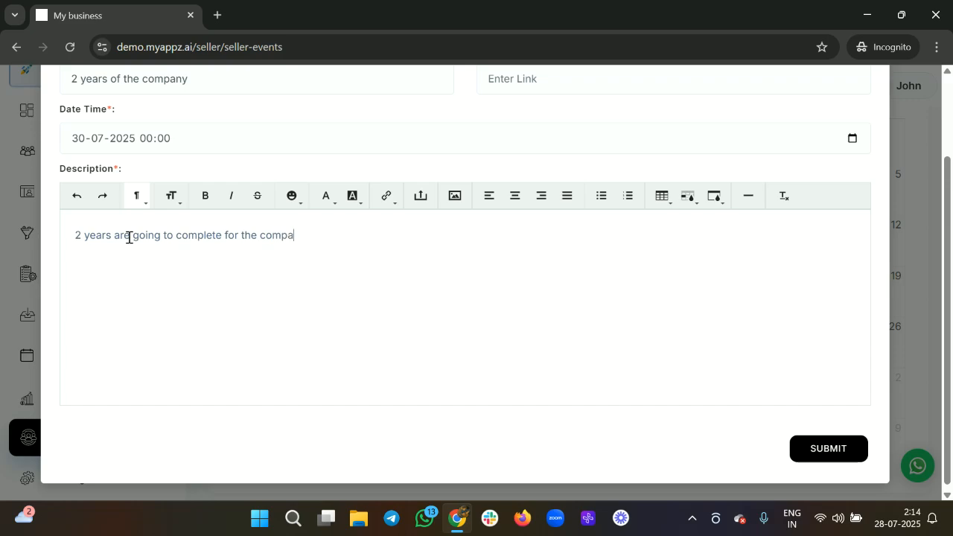
# Fill in the event's Link field with the Zoom meeting link and its embedded passcode, and submit the event.
pyautogui.click(821, 456)
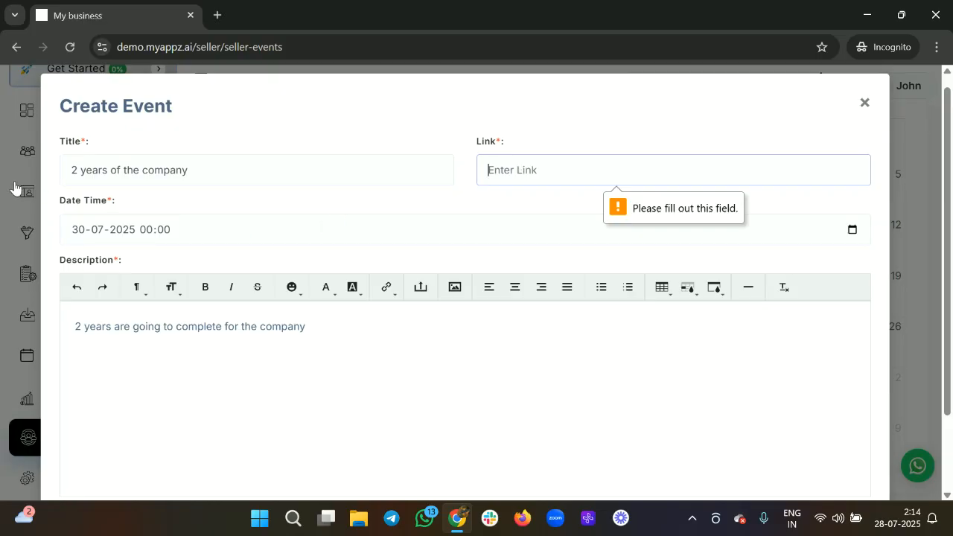
pyautogui.hotkey('ctrl', 'v')
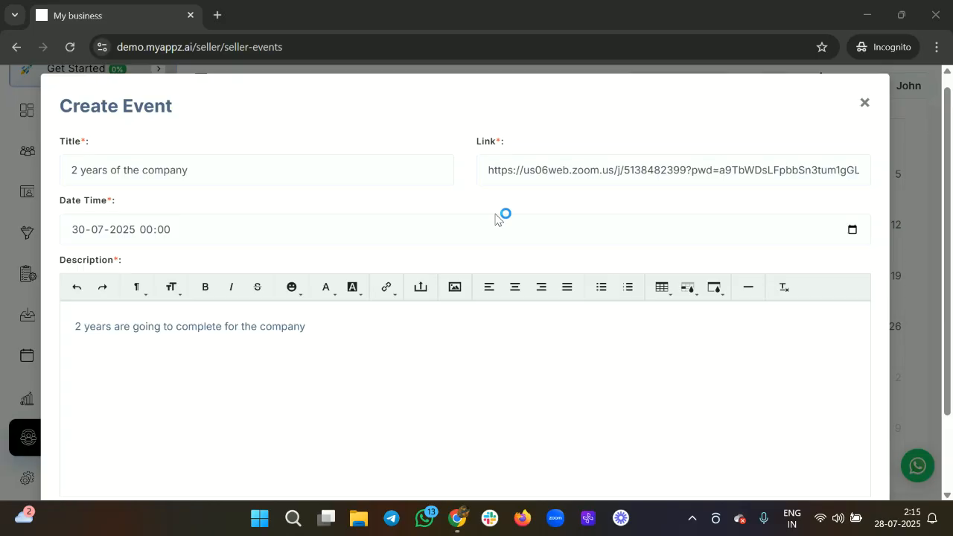
pyautogui.scroll(-2, 498, 221)
pyautogui.scroll(1, 499, 220)
pyautogui.scroll(-1, 498, 220)
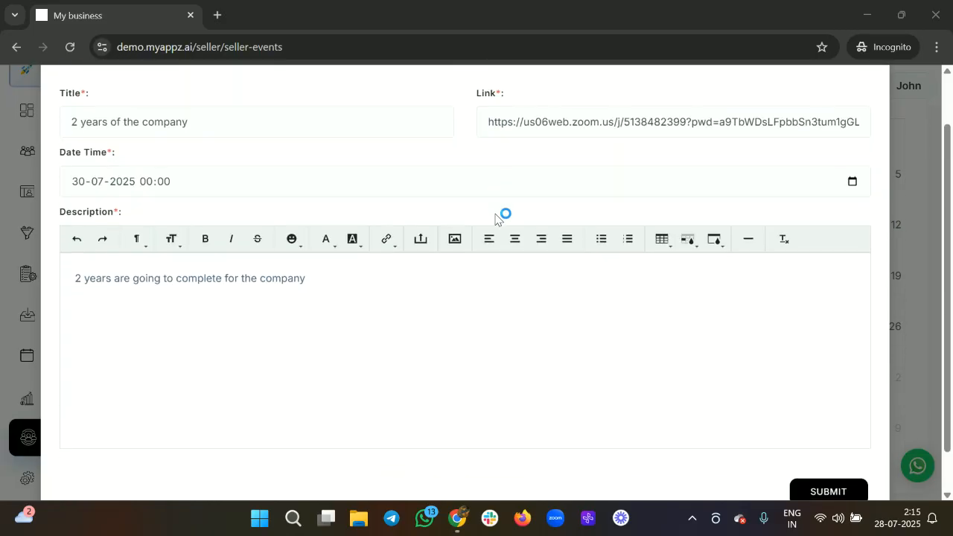
pyautogui.scroll(1, 499, 221)
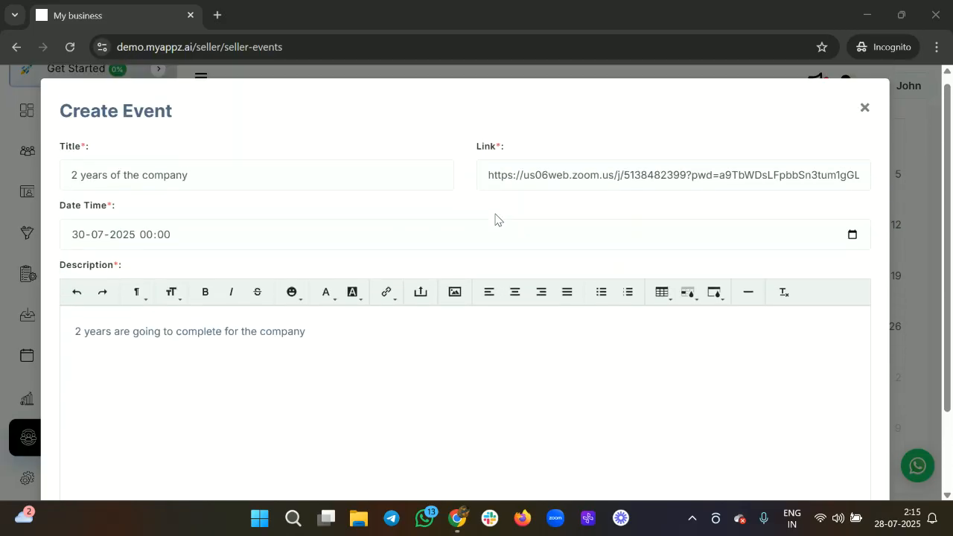
pyautogui.scroll(-1, 678, 298)
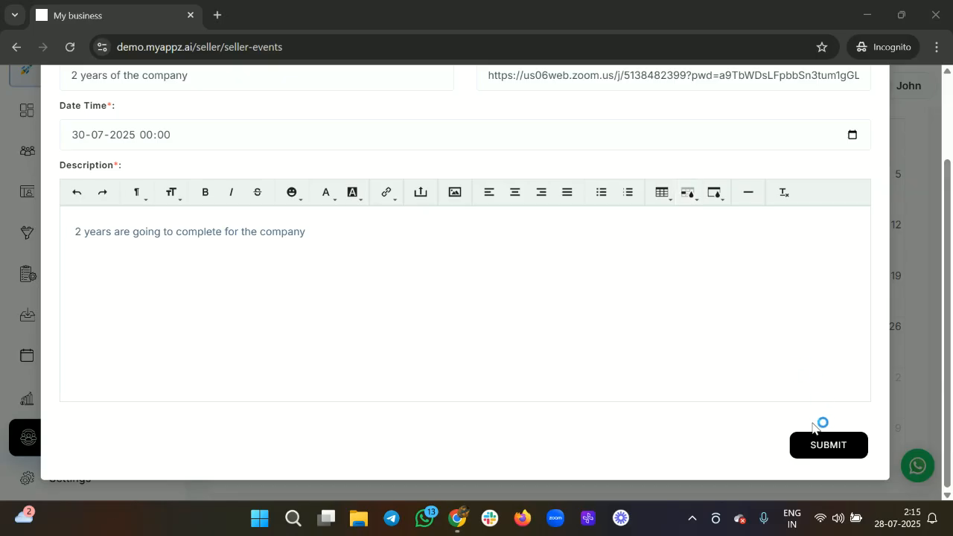
pyautogui.click(805, 446)
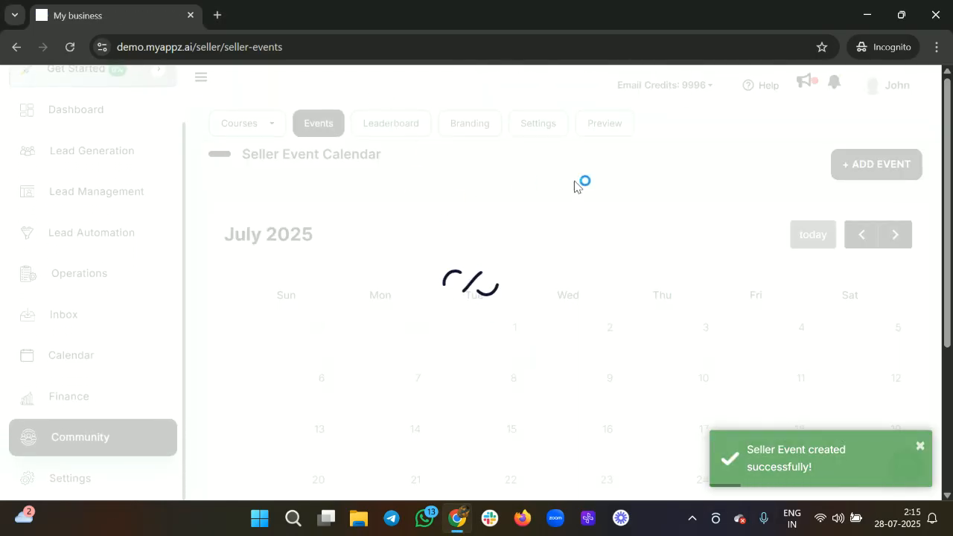
# Preview the community calendar as a member and view the details of the "2 years of the company" event on 30 July.
pyautogui.click(593, 131)
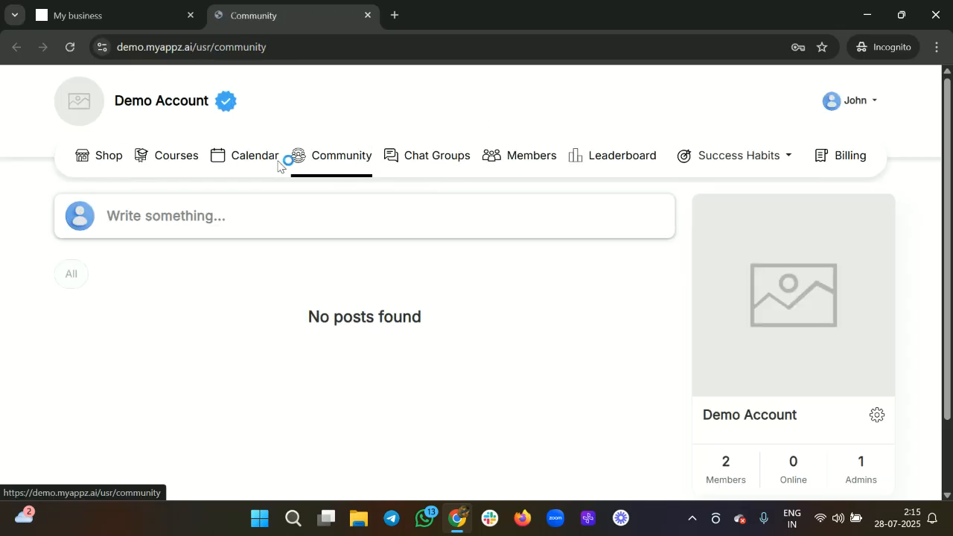
pyautogui.click(266, 162)
pyautogui.scroll(-1, 514, 298)
pyautogui.scroll(-2, 477, 347)
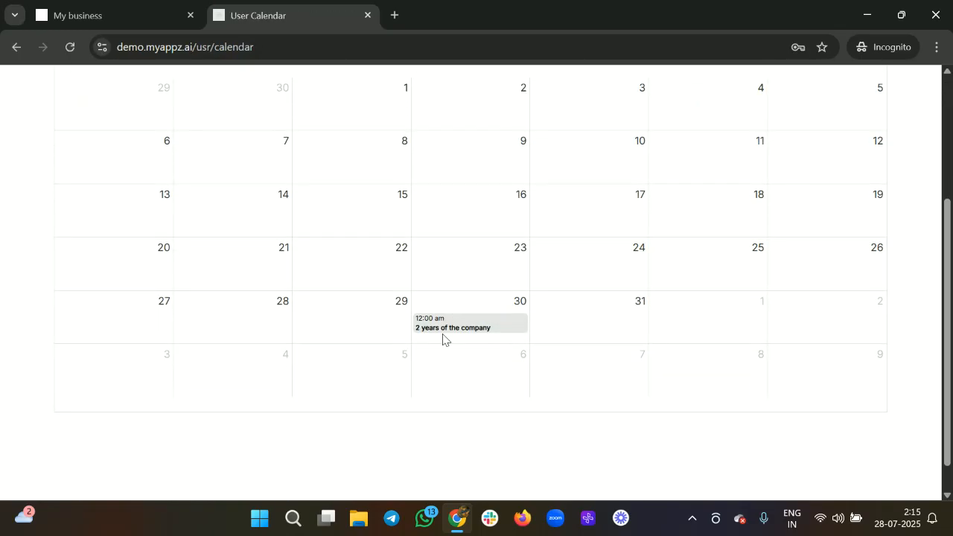
pyautogui.click(472, 317)
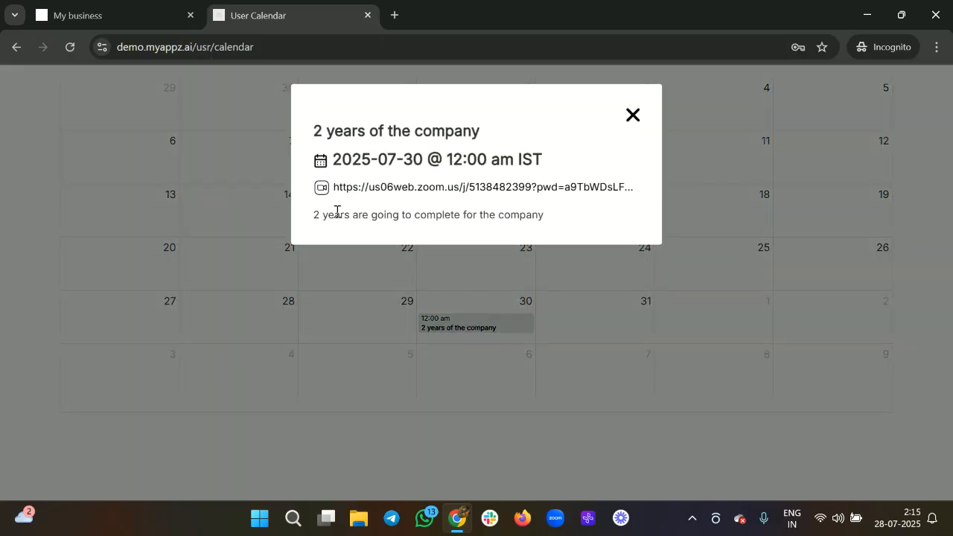
pyautogui.moveTo(329, 214); pyautogui.dragTo(528, 216)
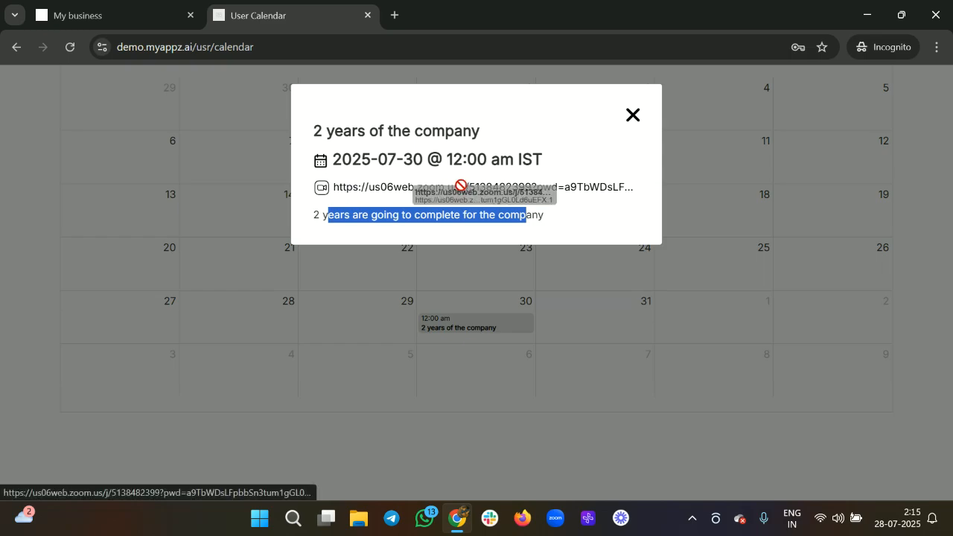
pyautogui.click(631, 116)
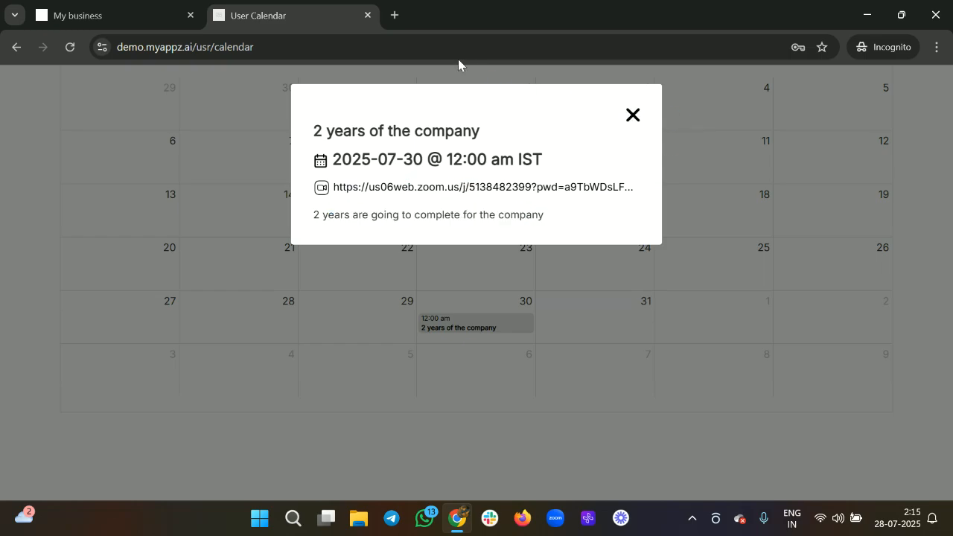
pyautogui.click(632, 117)
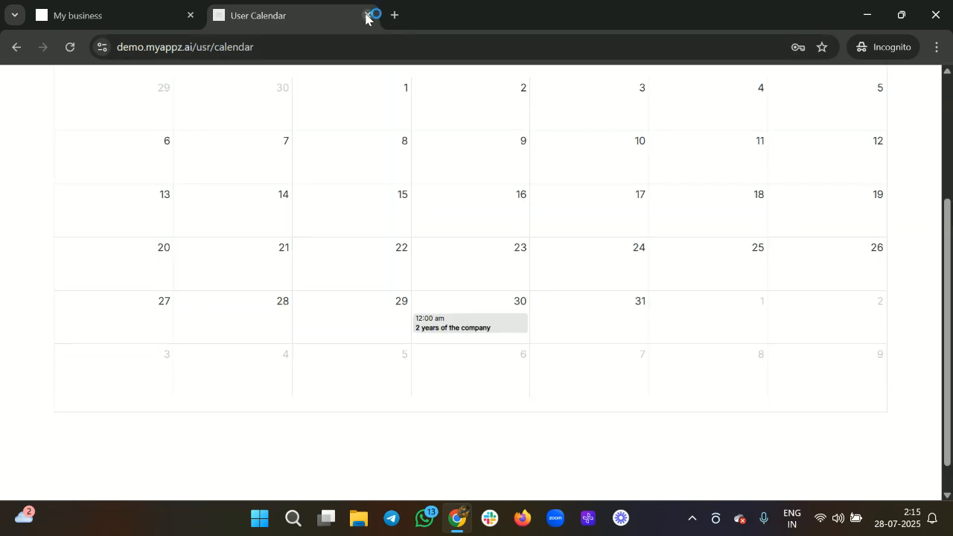
pyautogui.click(366, 15)
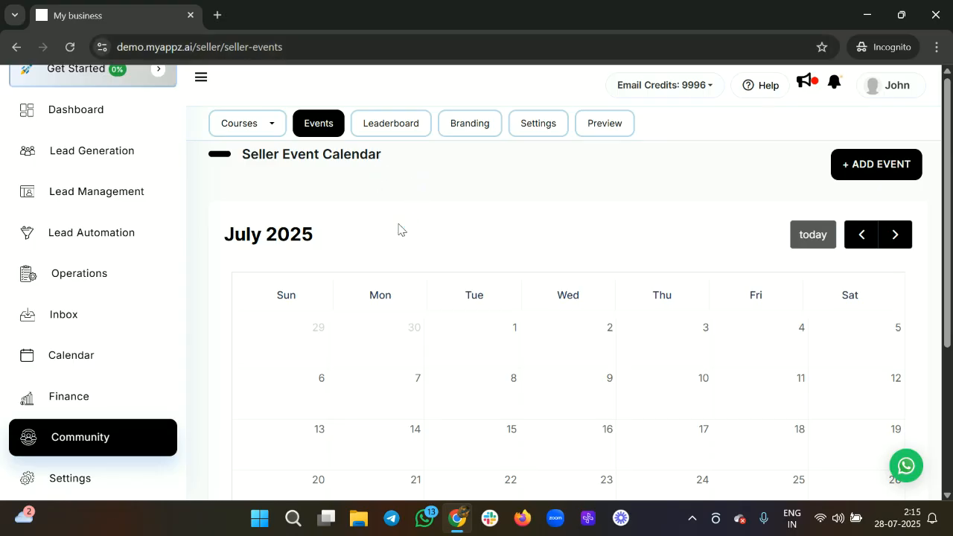
# Add a leaderboard points rule that adds 10 points for Daily Login and save it.
pyautogui.scroll(-2, 483, 372)
pyautogui.scroll(2, 483, 372)
pyautogui.click(385, 126)
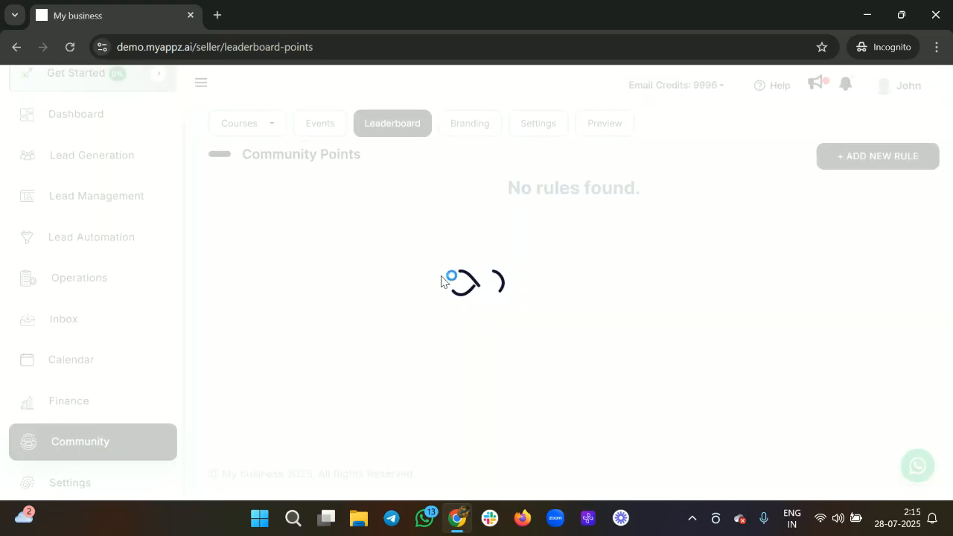
pyautogui.click(853, 161)
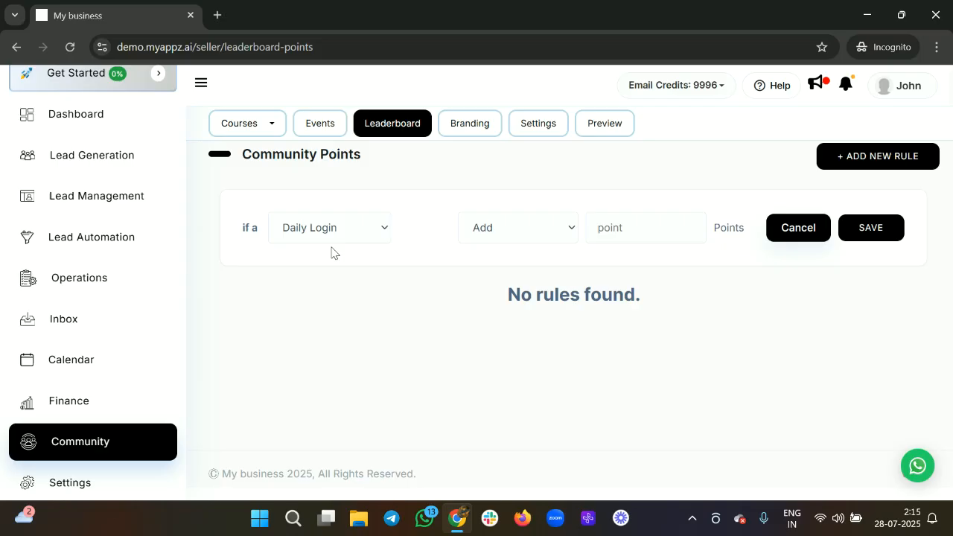
pyautogui.click(321, 228)
pyautogui.click(307, 257)
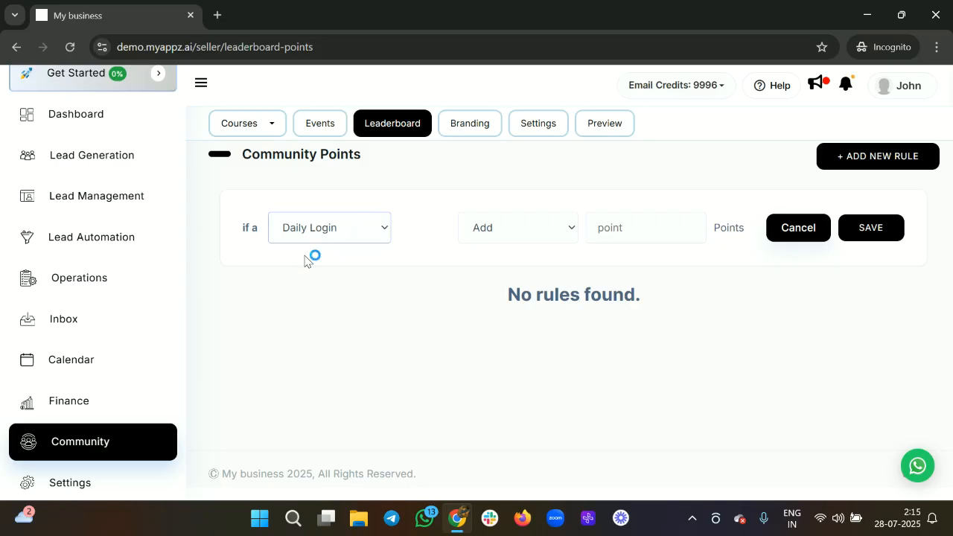
pyautogui.click(533, 231)
pyautogui.click(534, 245)
pyautogui.click(620, 229)
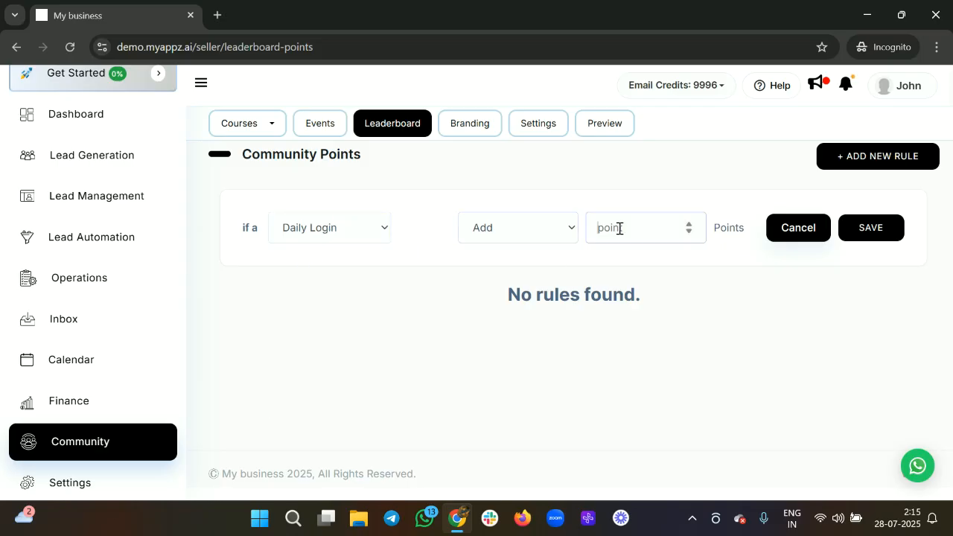
pyautogui.write('10')
pyautogui.click(886, 240)
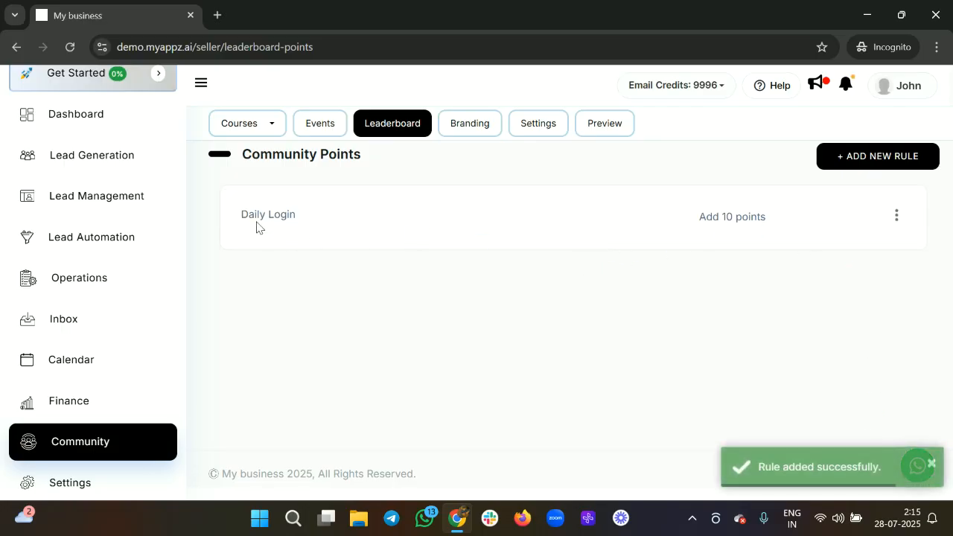
pyautogui.moveTo(243, 215); pyautogui.dragTo(304, 215)
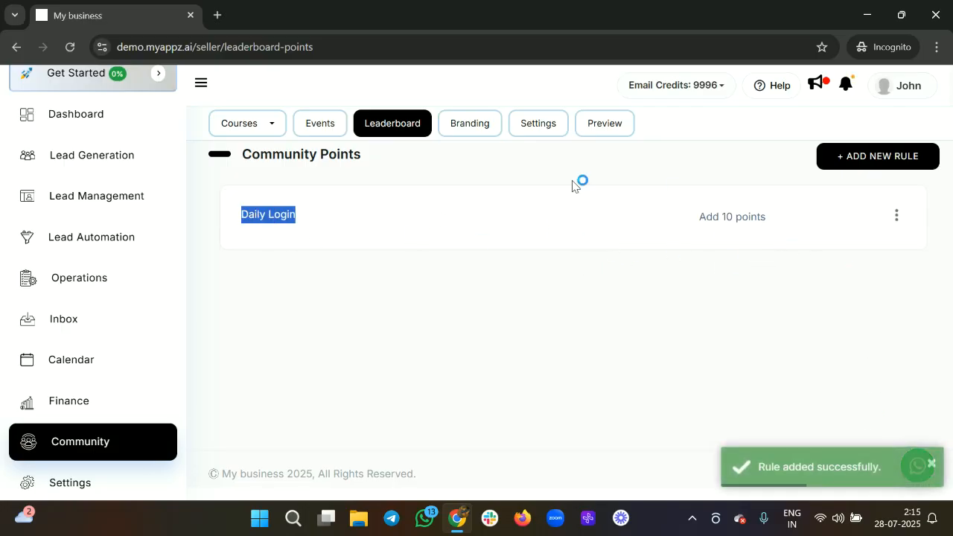
# Add a second points rule that adds 50 points for 10% Course Completion and save it.
pyautogui.click(857, 165)
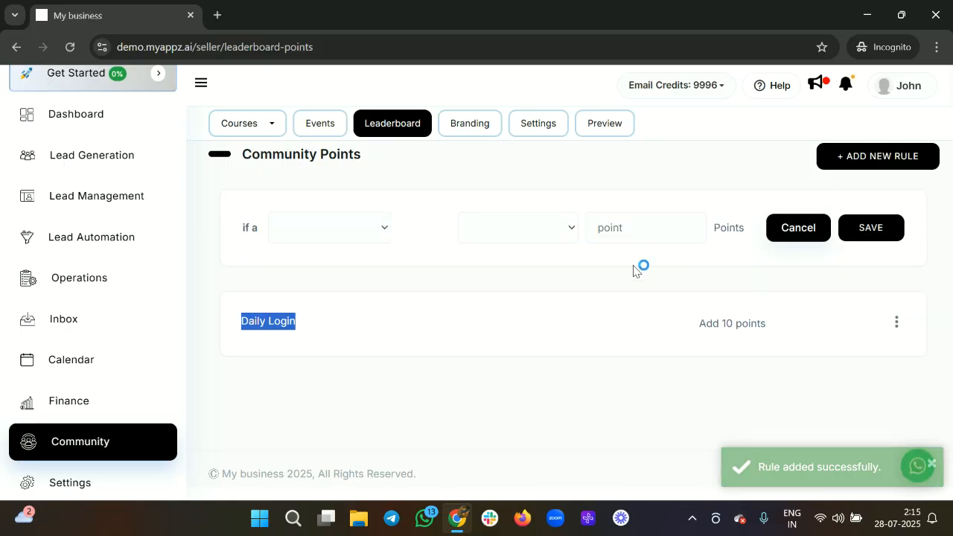
pyautogui.click(371, 228)
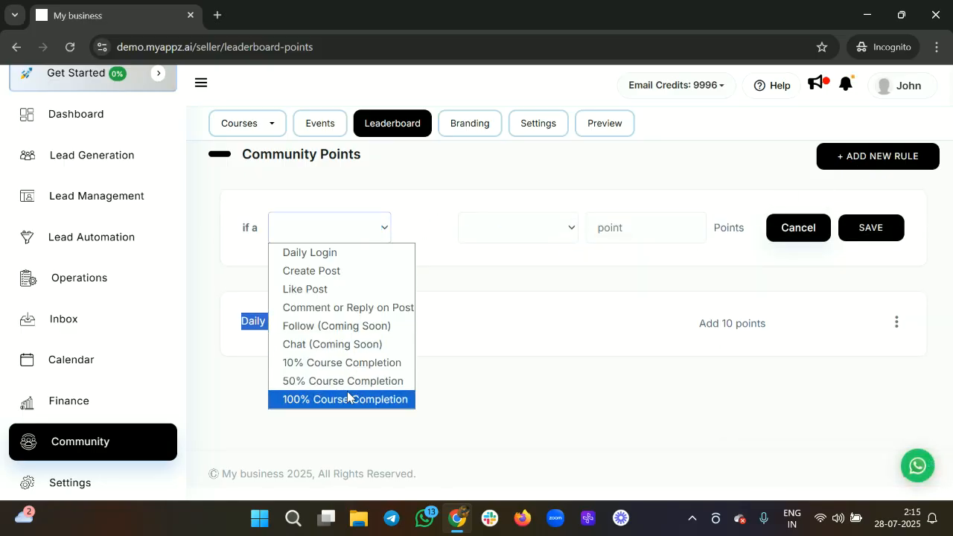
pyautogui.click(356, 363)
pyautogui.click(501, 233)
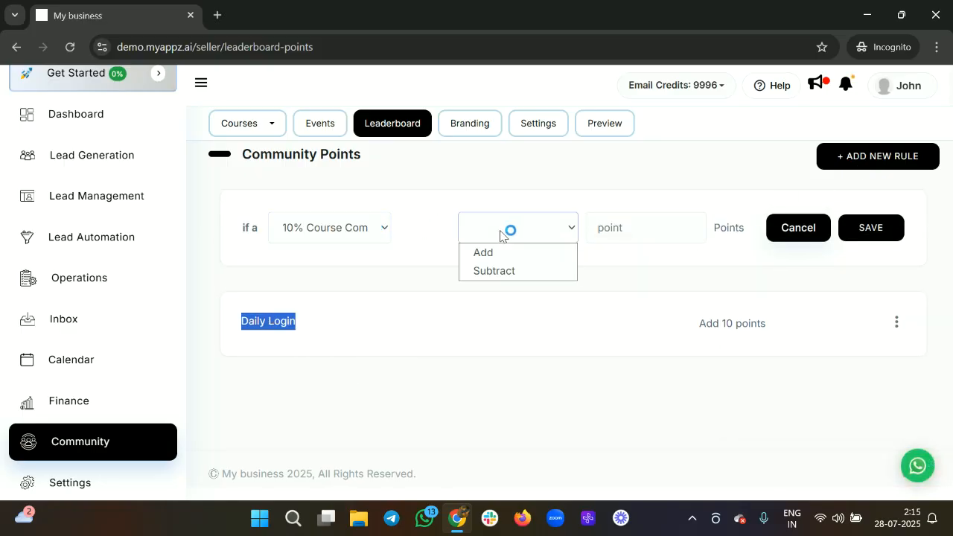
pyautogui.click(517, 254)
pyautogui.click(624, 235)
pyautogui.write('50')
pyautogui.click(867, 227)
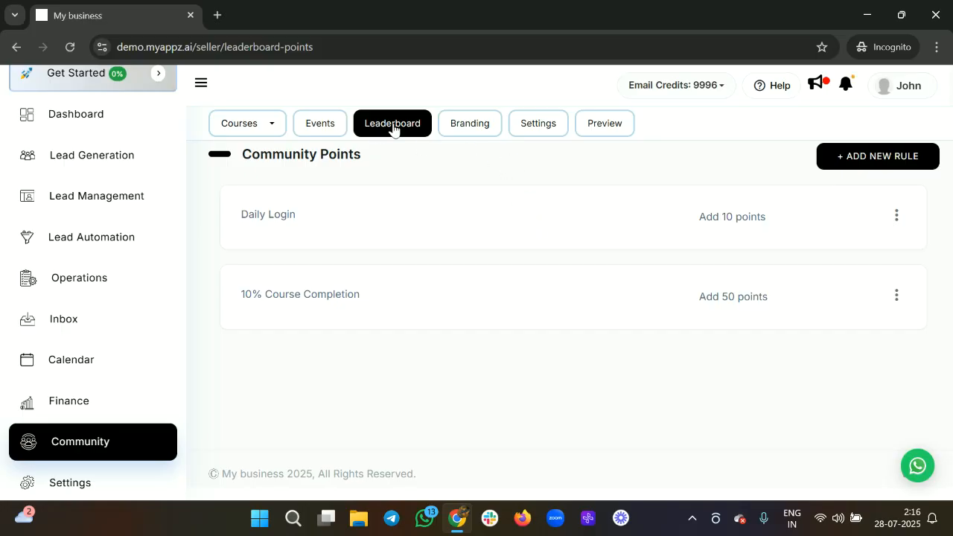
# Open the community branding profile and replace the community name with "My community".
pyautogui.click(470, 132)
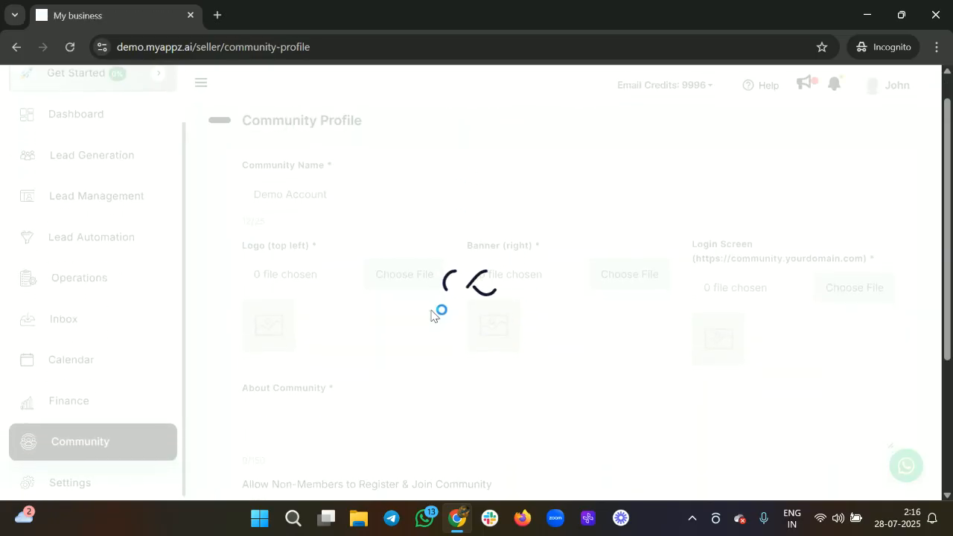
pyautogui.click(355, 190)
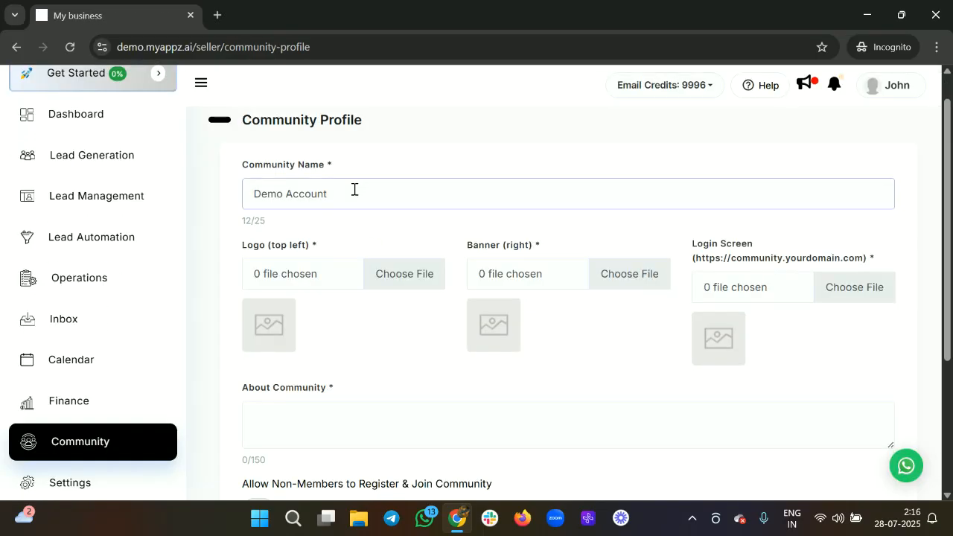
pyautogui.hotkey('ctrl', 'a')
pyautogui.press('BackSpace')
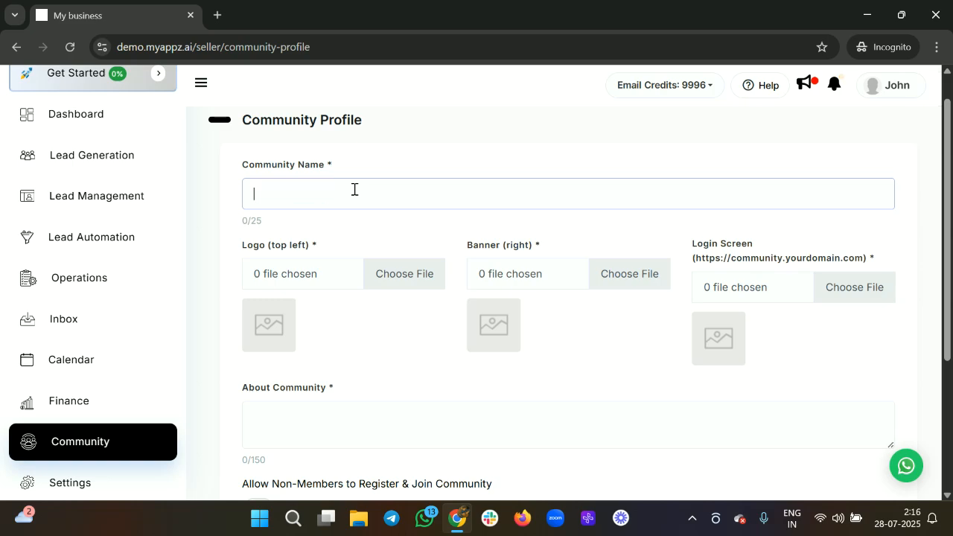
pyautogui.write('My community')
# Set the community logo to a square crop of the rounded MyAppz icon (28958f1c8c55c3a….webp) from the media files.
pyautogui.click(380, 274)
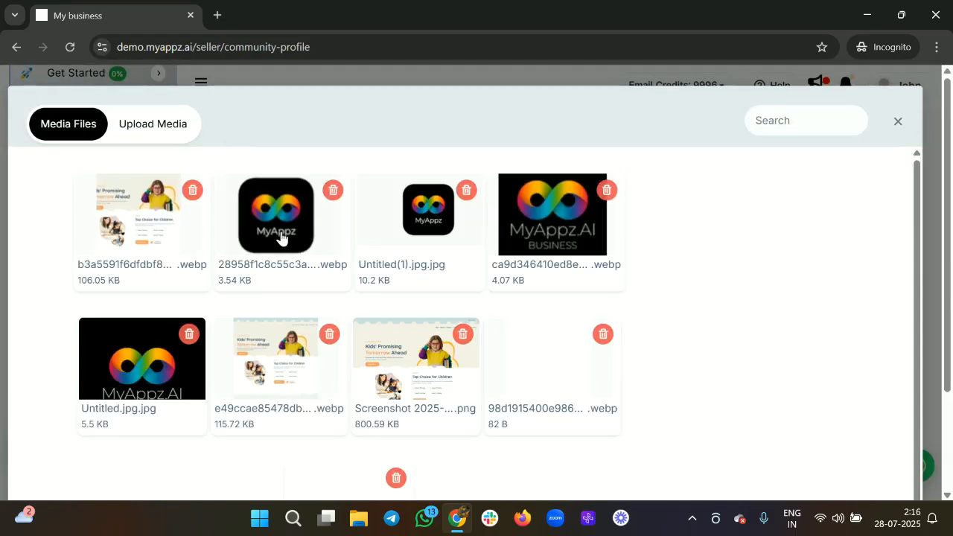
pyautogui.click(281, 236)
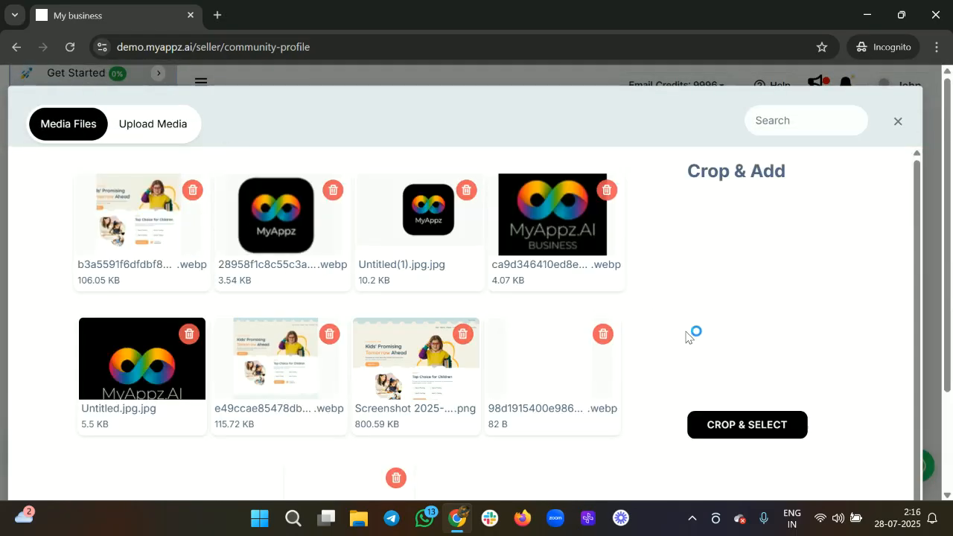
pyautogui.click(706, 438)
pyautogui.moveTo(751, 319); pyautogui.dragTo(739, 318)
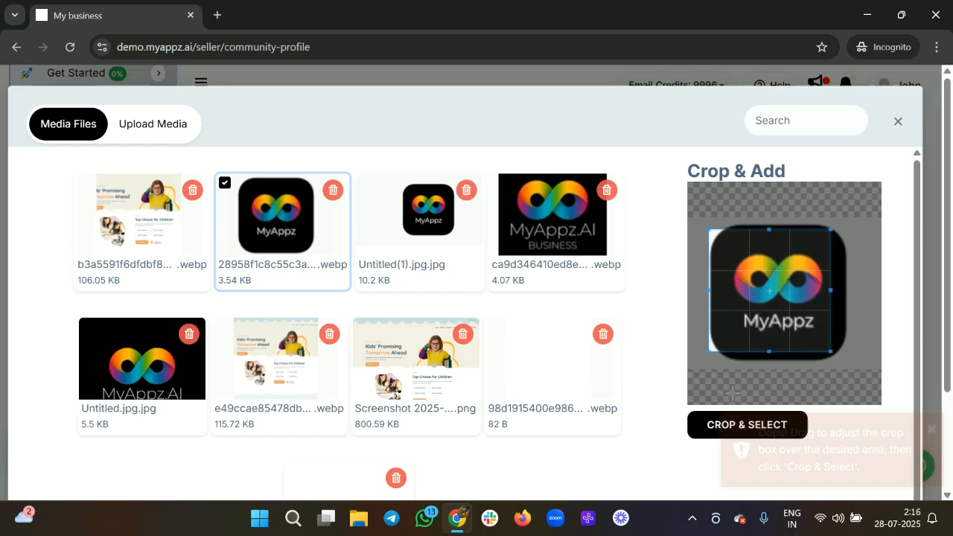
pyautogui.click(713, 424)
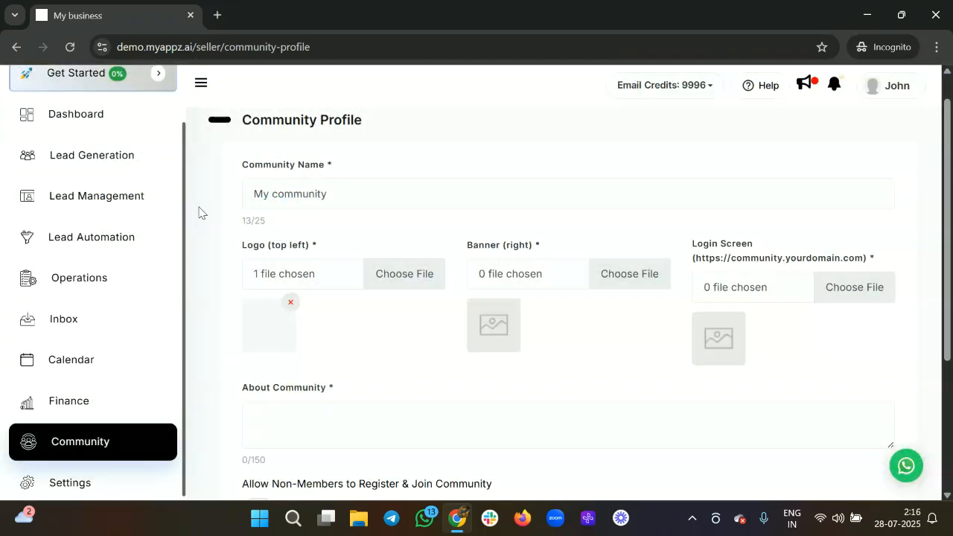
# Set the banner and login screen images from the media file Untitled(1).jpg.jpg, keeping the proposed crop for each.
pyautogui.click(625, 274)
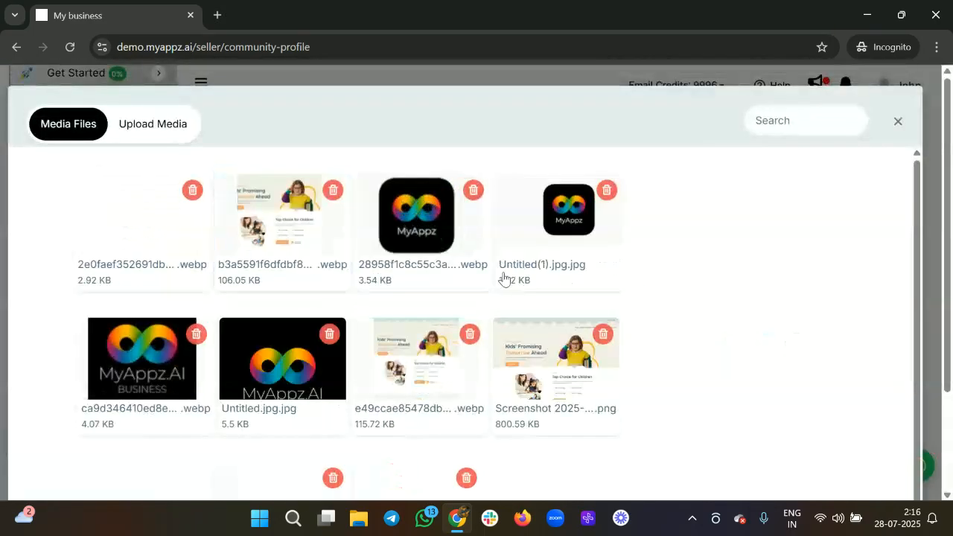
pyautogui.click(570, 227)
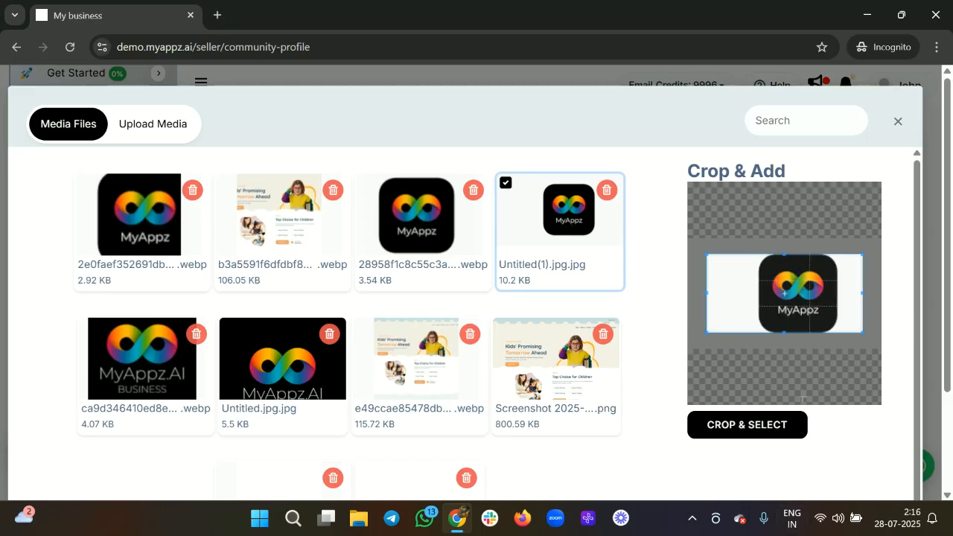
pyautogui.click(747, 436)
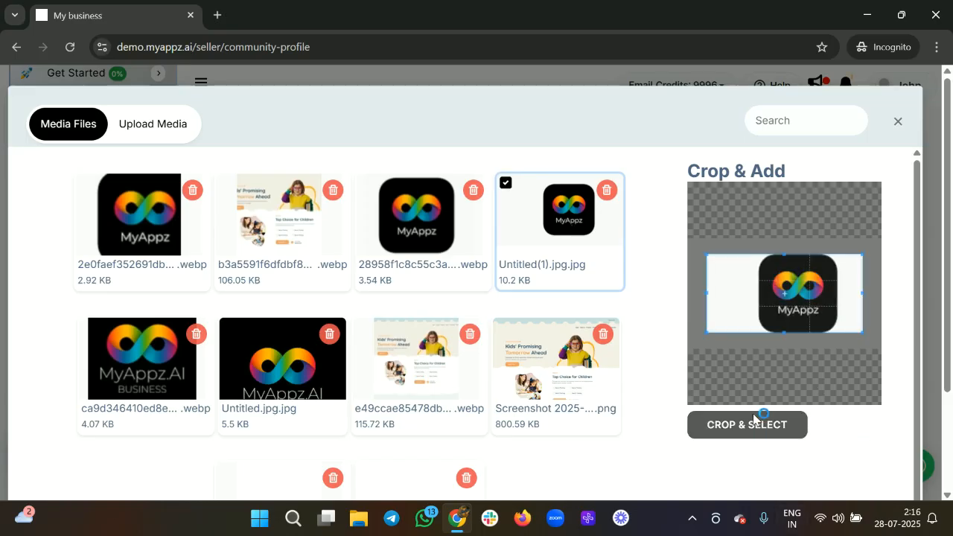
pyautogui.click(835, 286)
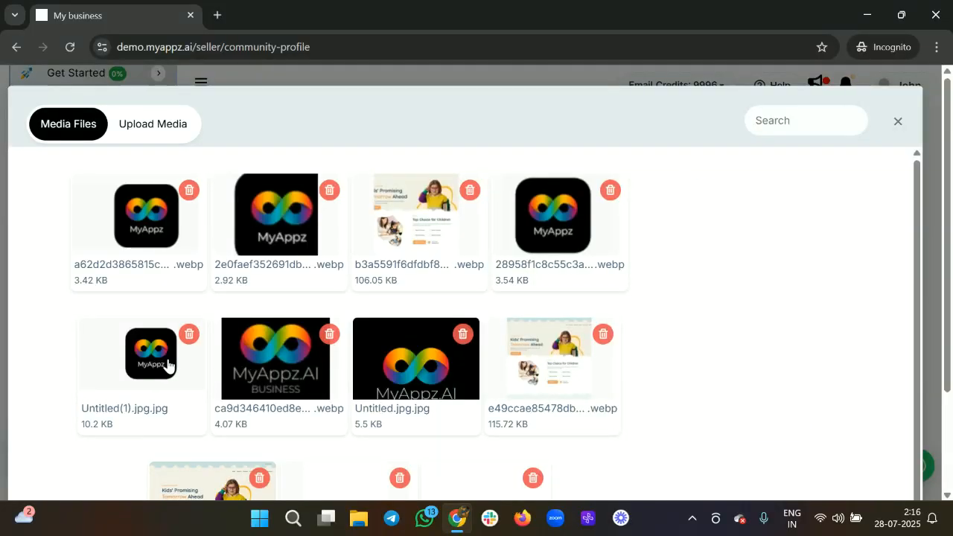
pyautogui.click(167, 365)
pyautogui.click(757, 427)
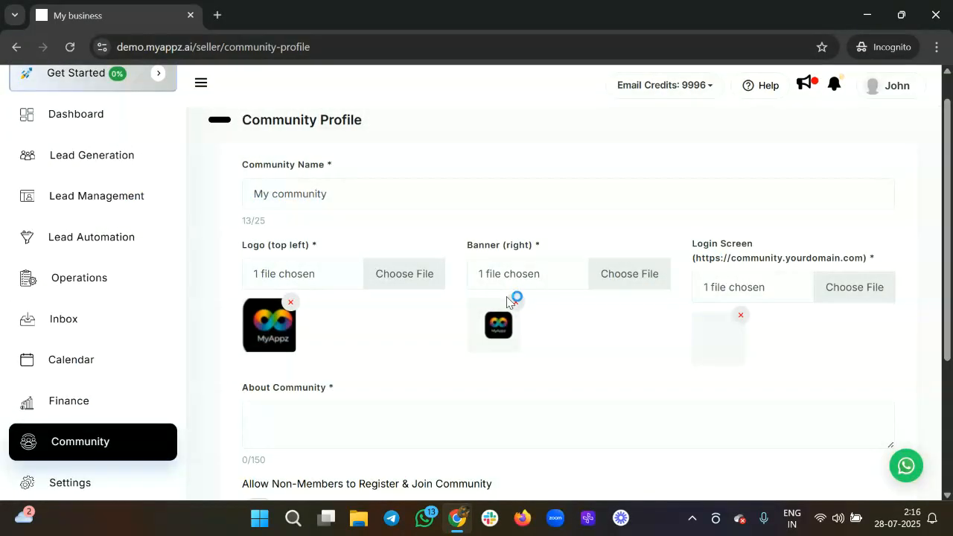
# Enter "This is my community" as the About Community text.
pyautogui.scroll(-2, 360, 301)
pyautogui.click(299, 285)
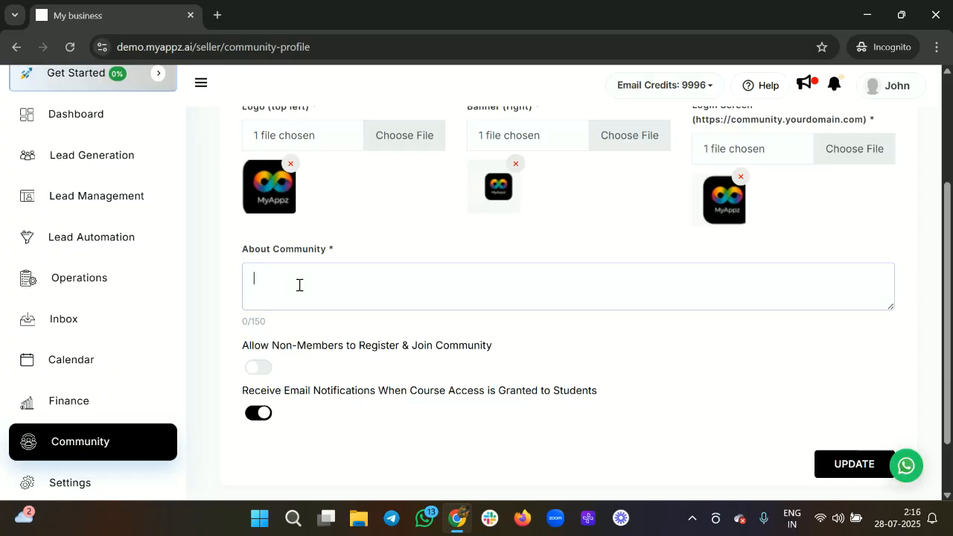
pyautogui.write('This is my communtu')
pyautogui.press('BackSpace')
pyautogui.press('BackSpace')
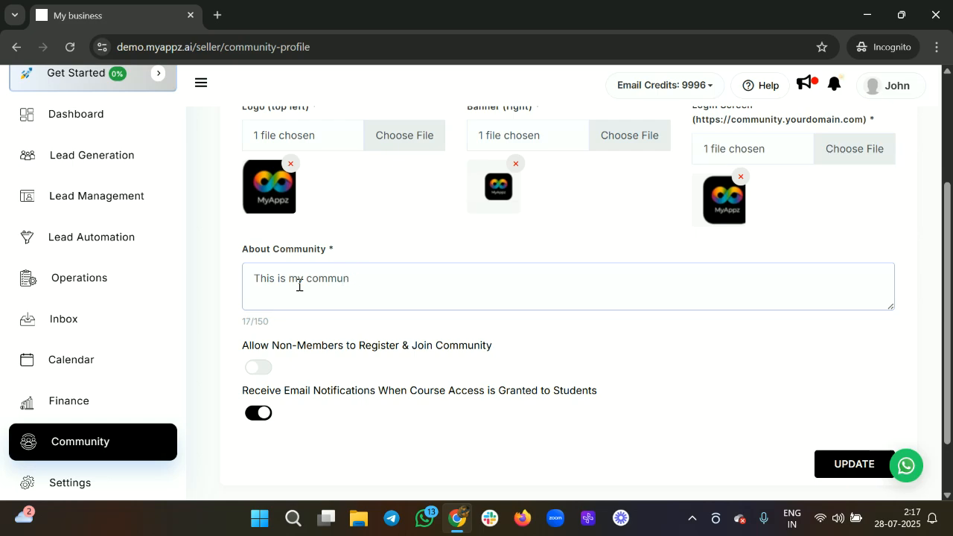
pyautogui.write('ity')
# Try allowing non-members to register and join the community, switch it back off, and review the course-access email notification option.
pyautogui.scroll(-1, 323, 334)
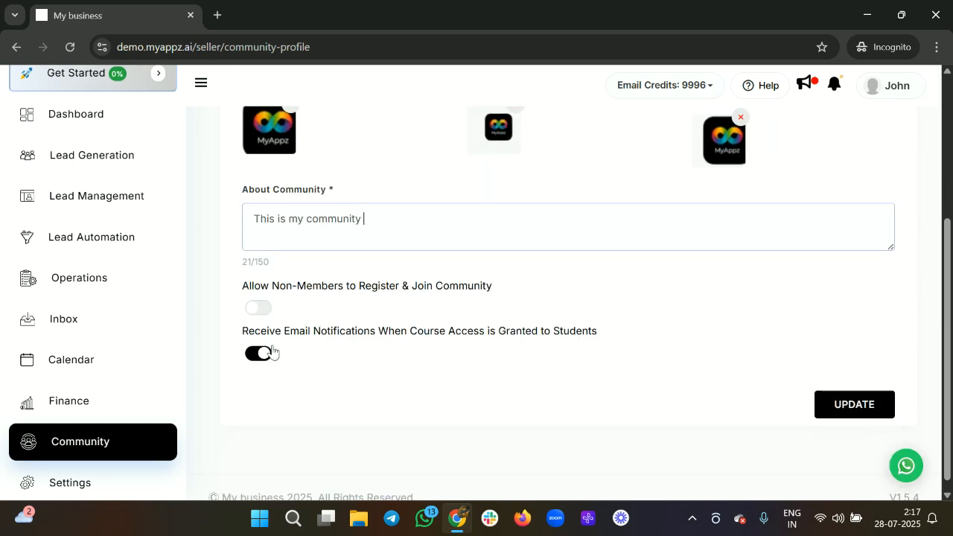
pyautogui.click(257, 307)
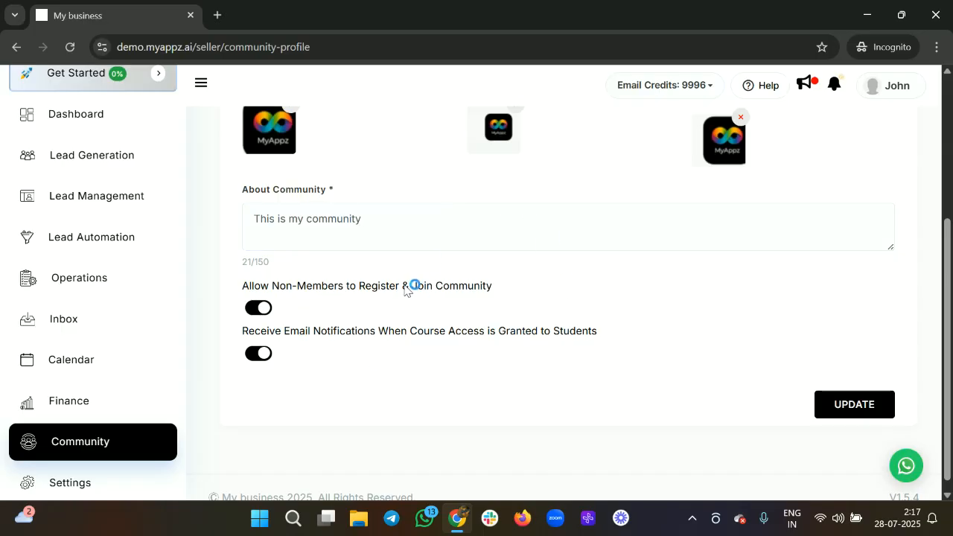
pyautogui.click(260, 311)
pyautogui.moveTo(333, 339); pyautogui.dragTo(523, 325)
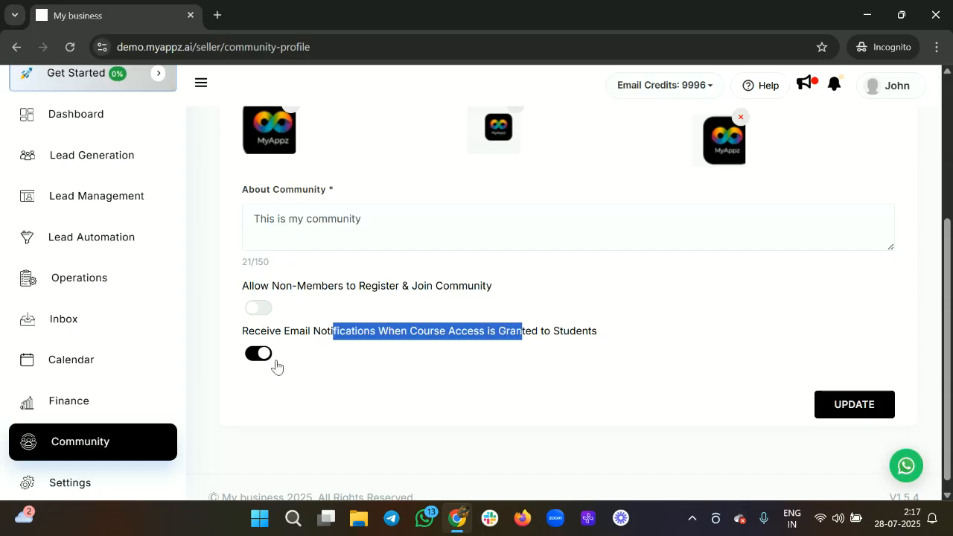
pyautogui.scroll(2, 531, 336)
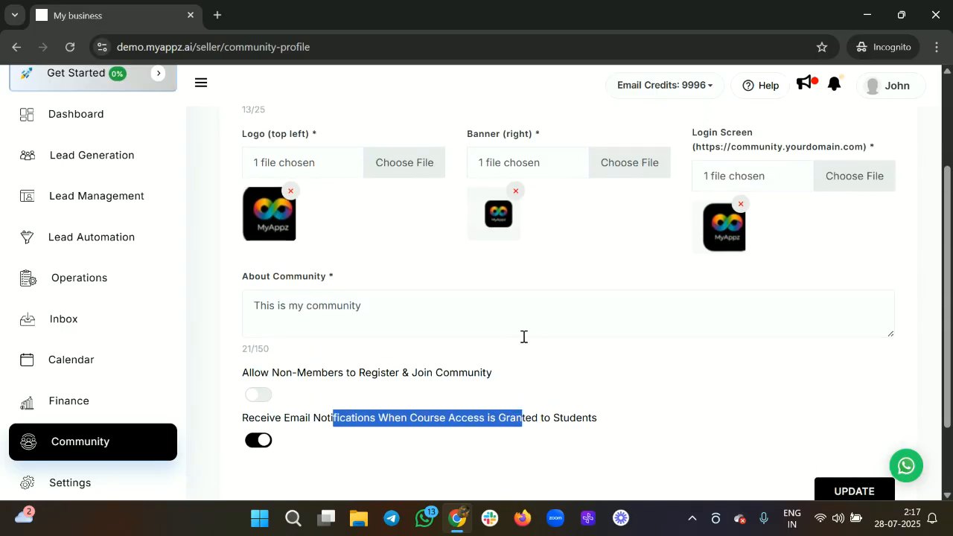
# Save the community profile and preview the member portal to check its logo and community name.
pyautogui.scroll(-2, 523, 395)
pyautogui.click(832, 409)
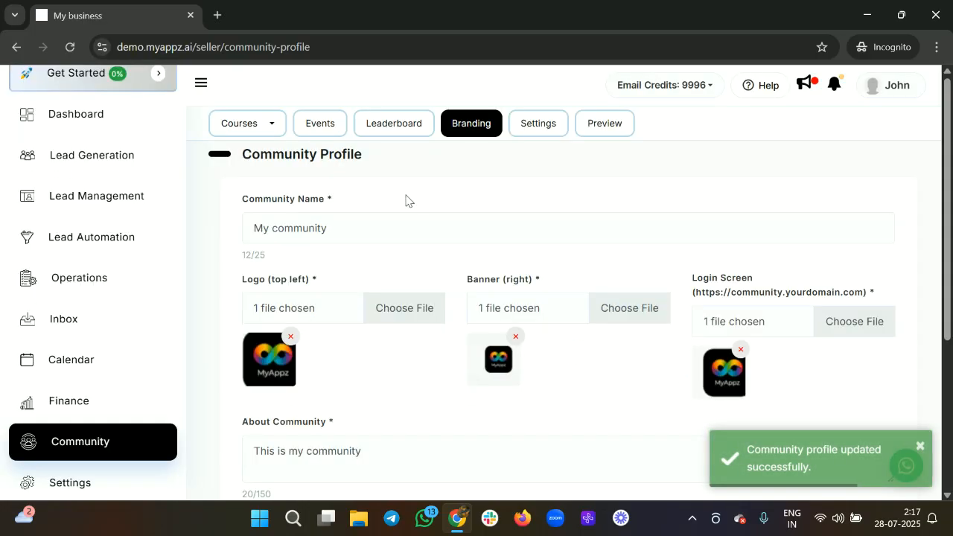
pyautogui.click(590, 132)
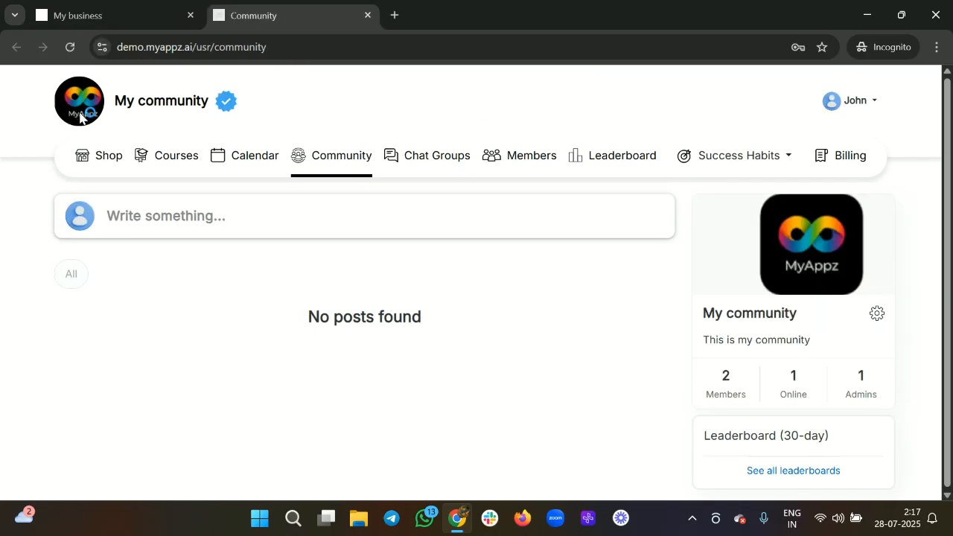
pyautogui.moveTo(103, 104); pyautogui.dragTo(231, 110)
# Browse the Shop, Calendar, Courses and Community pages of the member portal preview.
pyautogui.click(99, 155)
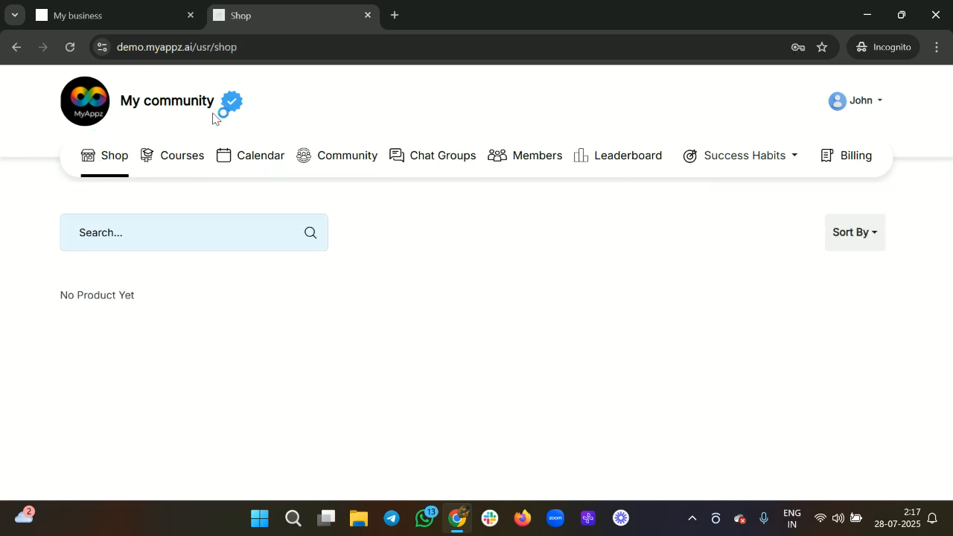
pyautogui.click(257, 155)
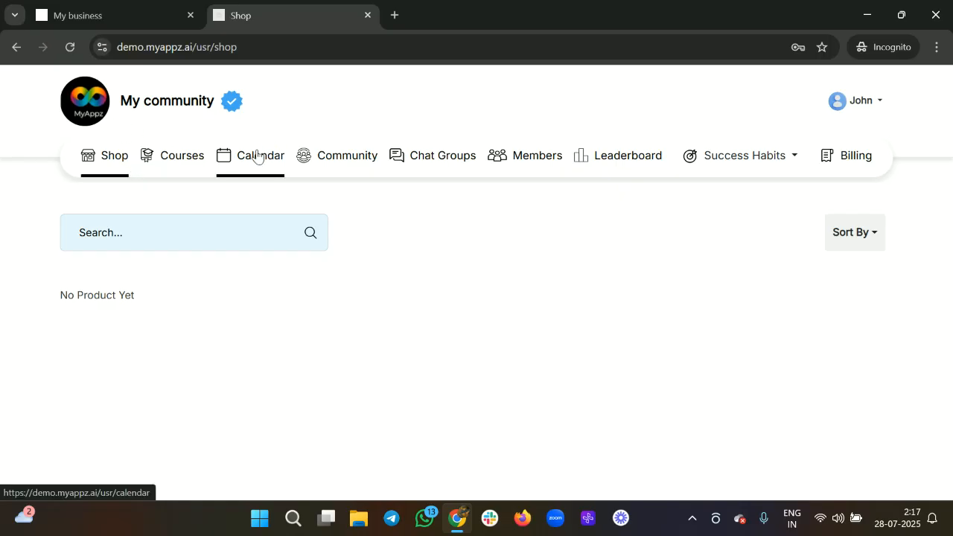
pyautogui.click(176, 156)
pyautogui.click(348, 159)
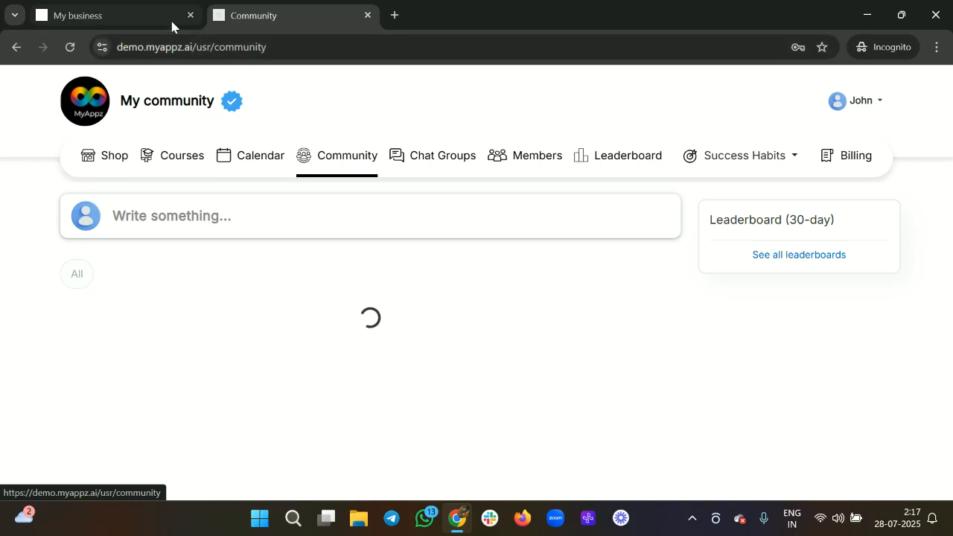
# Open the Community Portal Settings and compare the listed modules with the member portal's navigation.
pyautogui.click(150, 16)
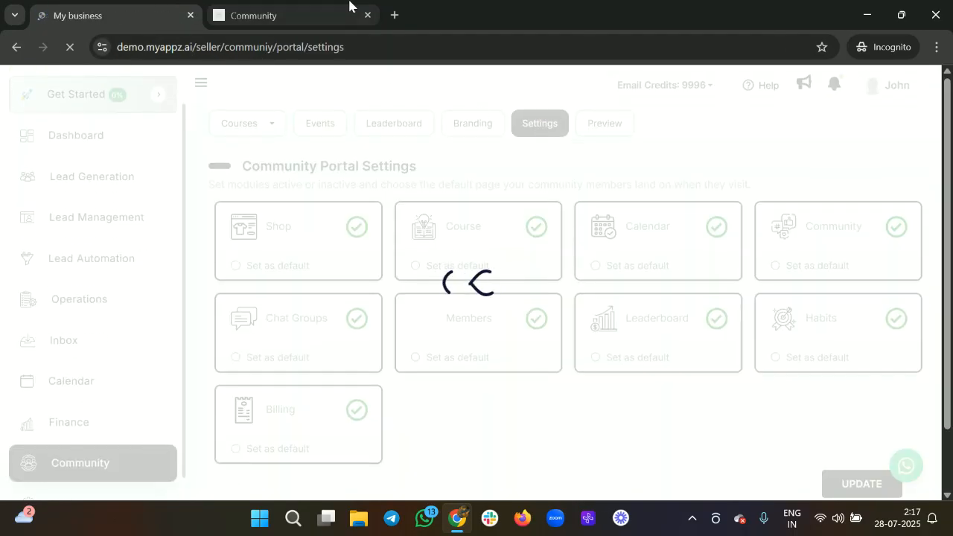
pyautogui.click(300, 10)
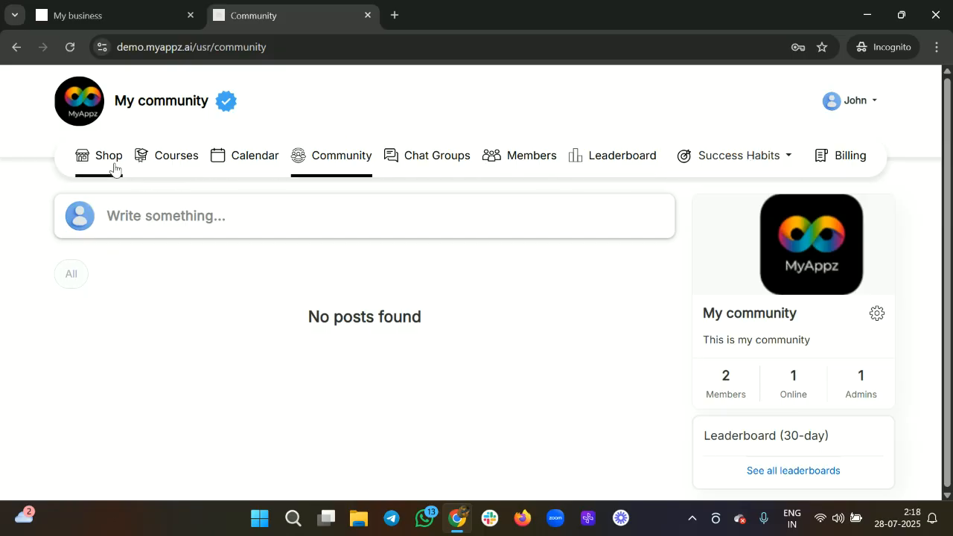
pyautogui.click(117, 12)
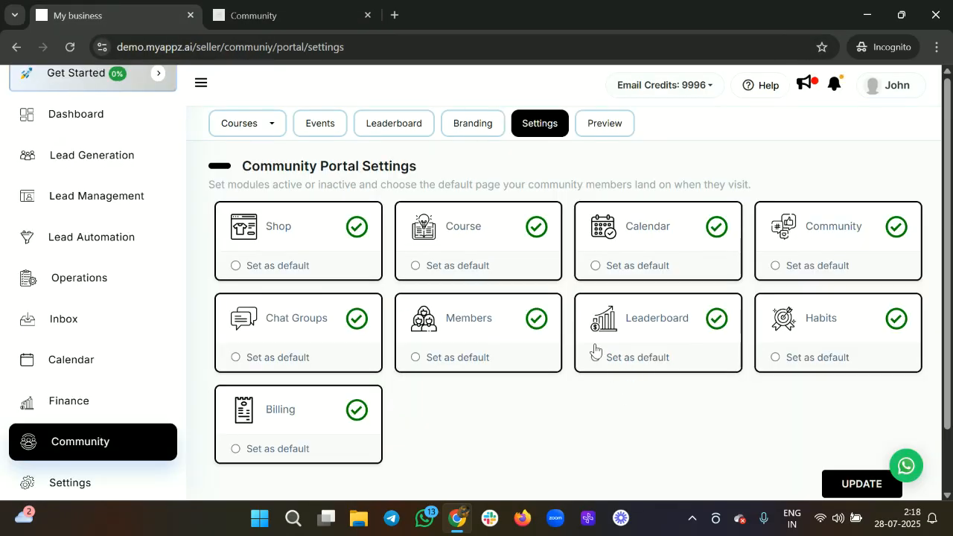
# Deactivate the Habits, Billing and Shop modules, set Course as the default landing page, and update the portal settings.
pyautogui.scroll(-1, 490, 348)
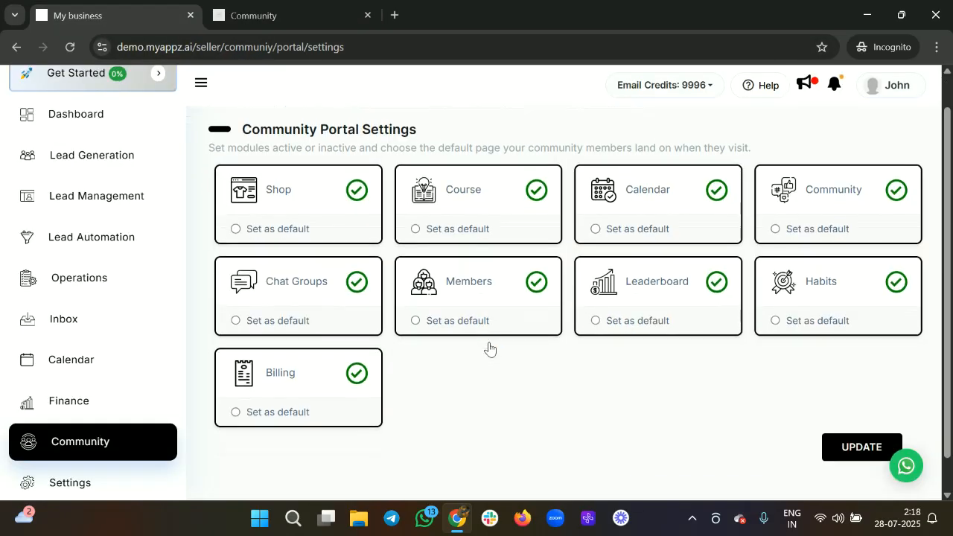
pyautogui.click(897, 282)
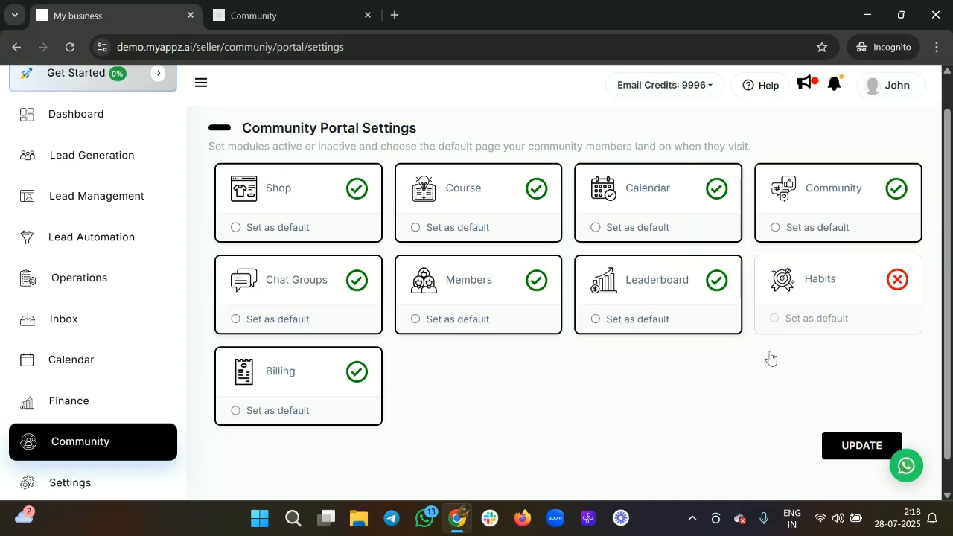
pyautogui.click(361, 376)
pyautogui.click(357, 189)
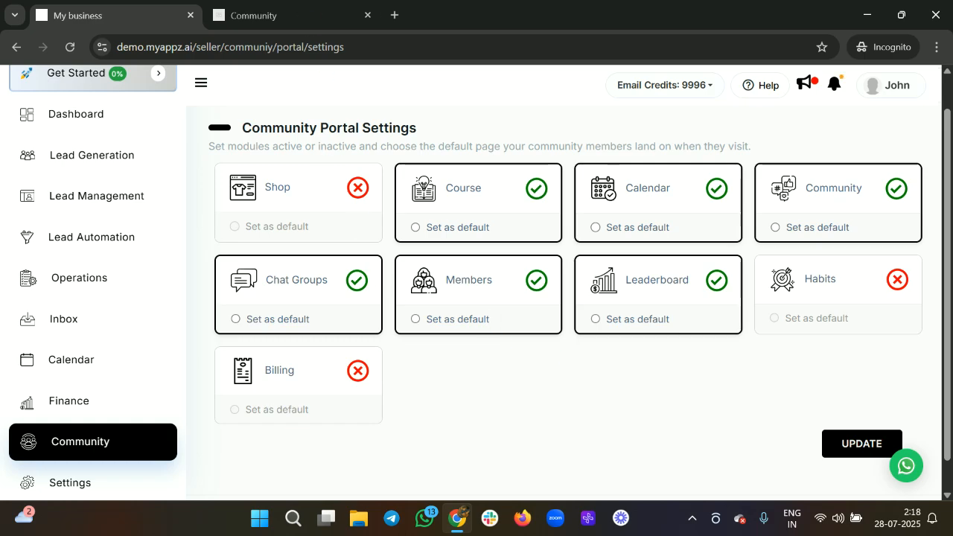
pyautogui.moveTo(304, 5)
pyautogui.click(859, 443)
# Close the outdated member portal preview and open a fresh one to check the portal's navigation.
pyautogui.click(290, 14)
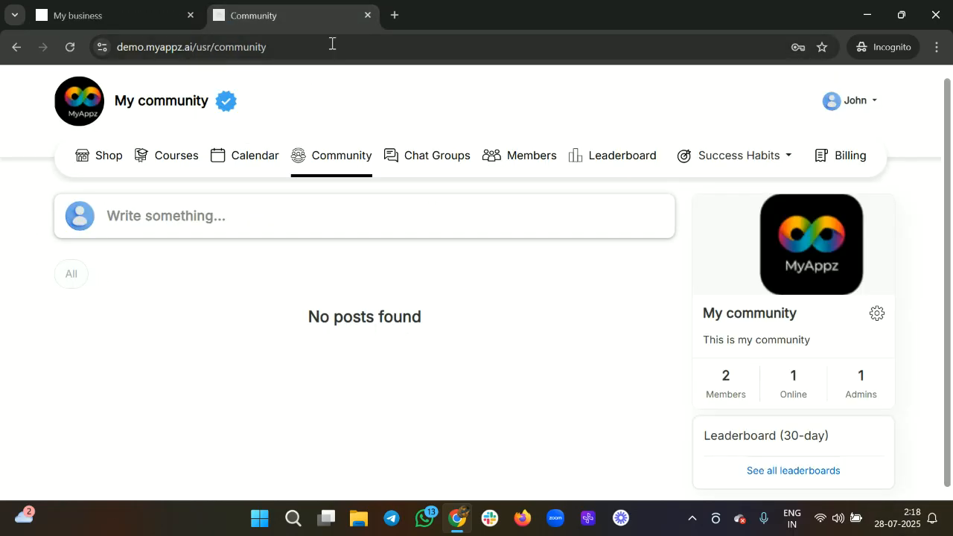
pyautogui.click(369, 15)
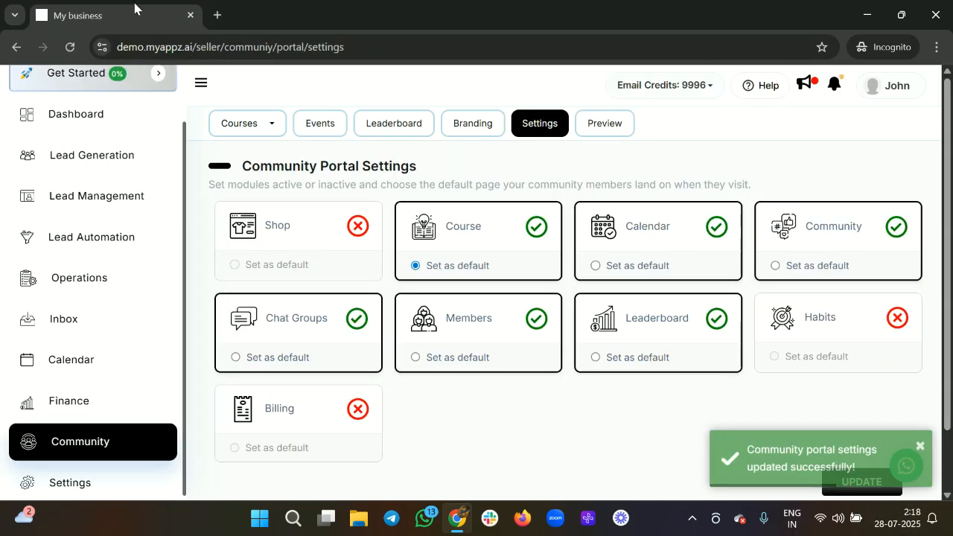
pyautogui.click(605, 125)
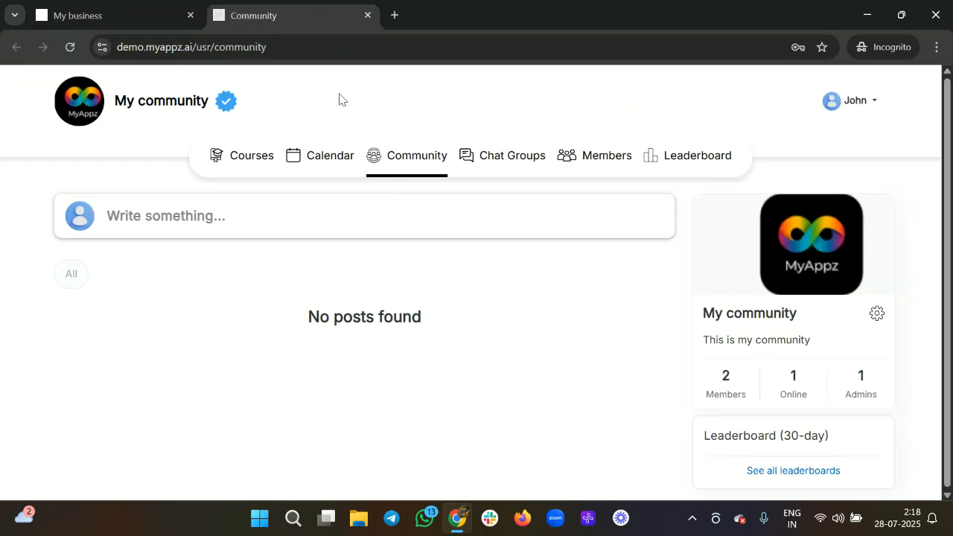
# Compare the active modules and default page in the Community Portal Settings with the fresh member portal preview.
pyautogui.click(153, 12)
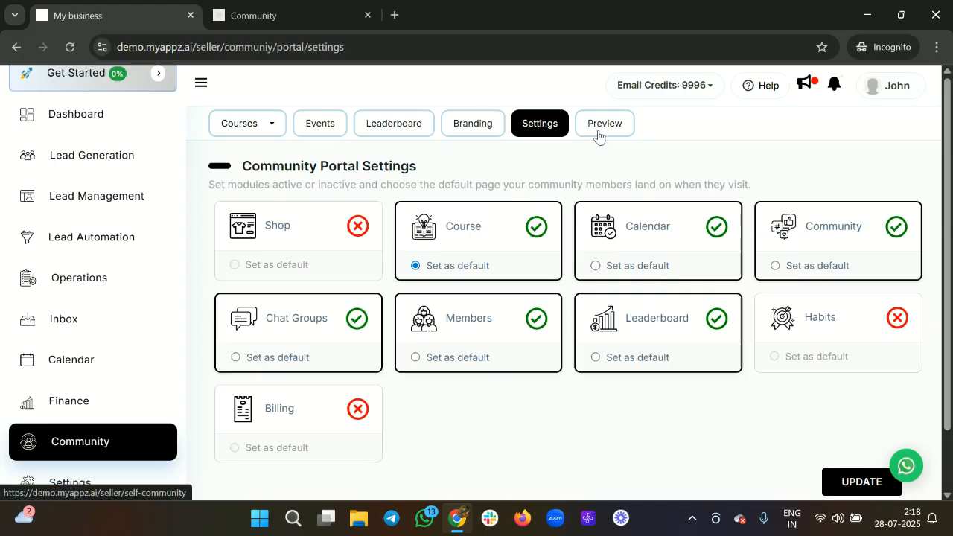
pyautogui.click(598, 136)
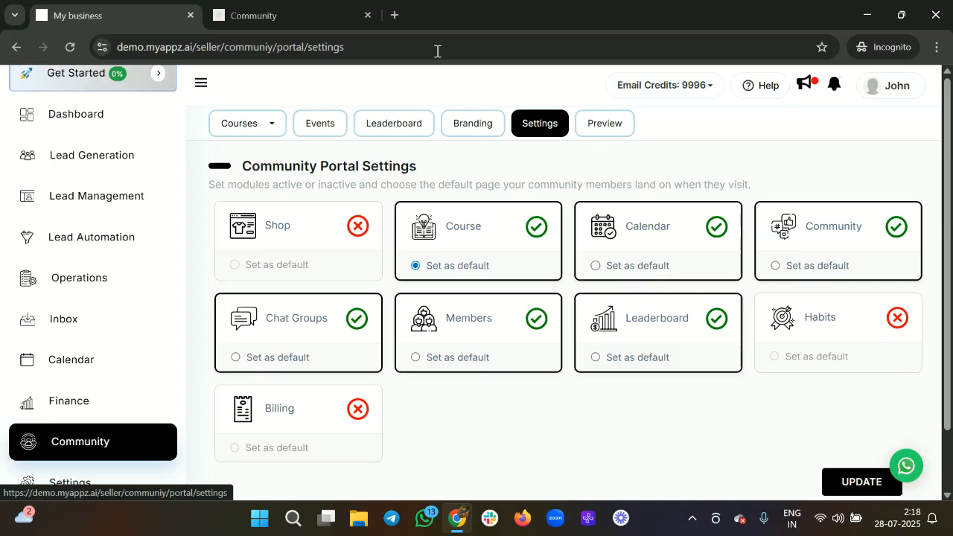
pyautogui.click(316, 16)
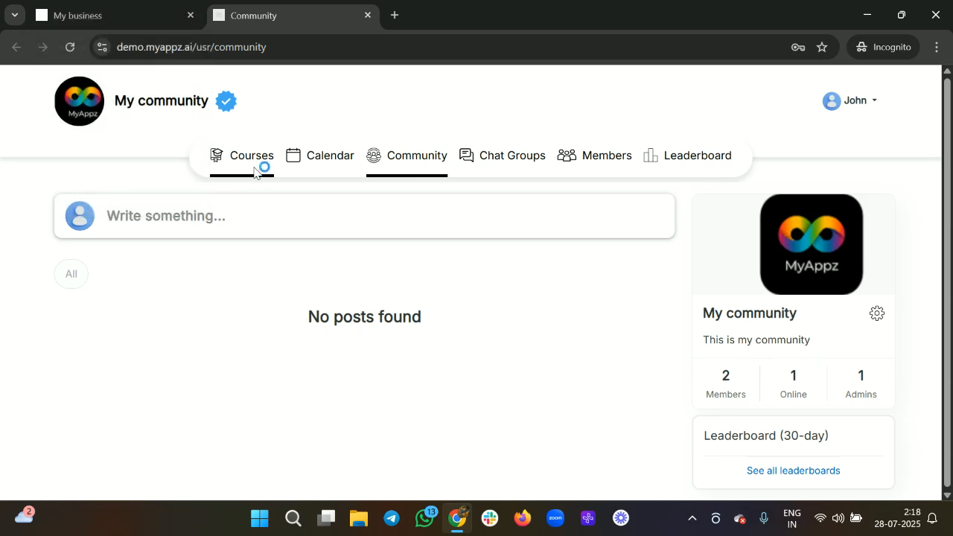
pyautogui.click(132, 15)
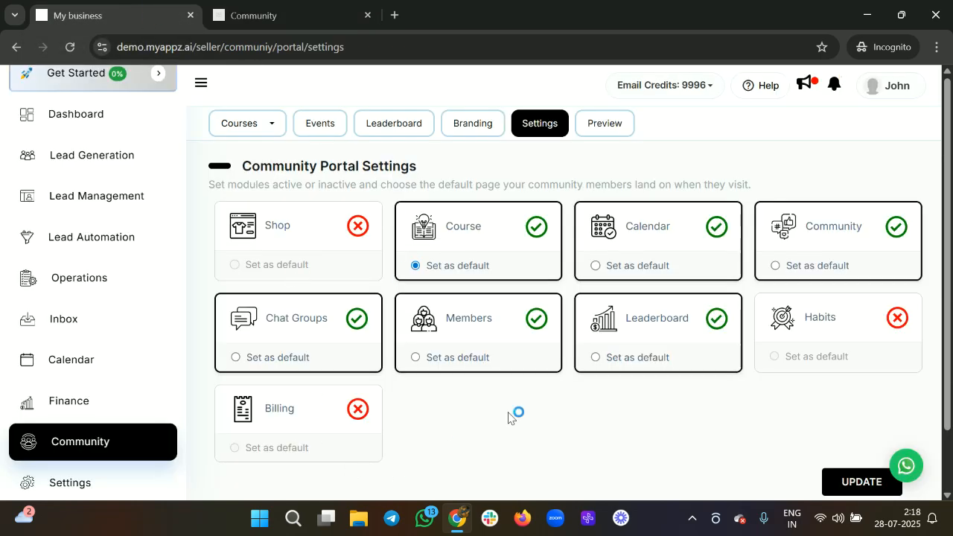
pyautogui.click(254, 15)
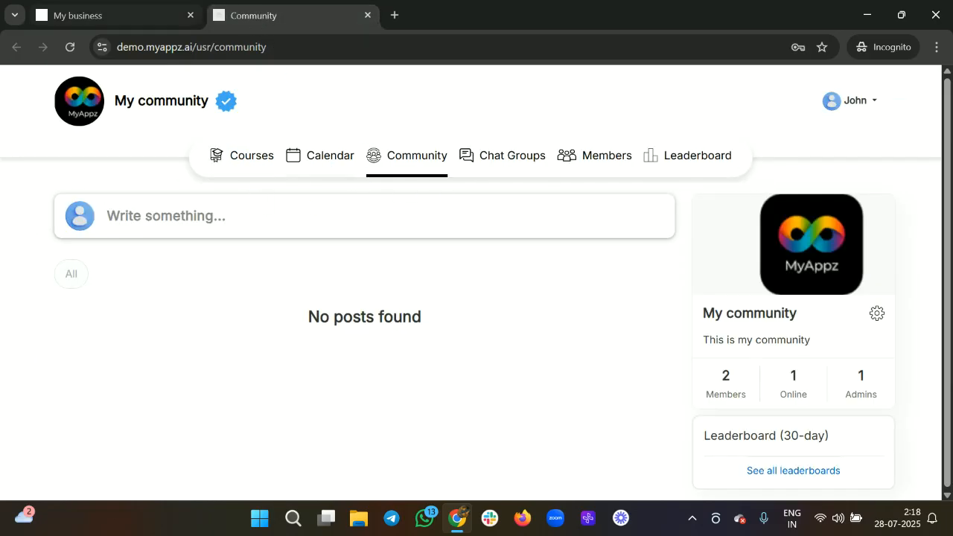
pyautogui.click(195, 9)
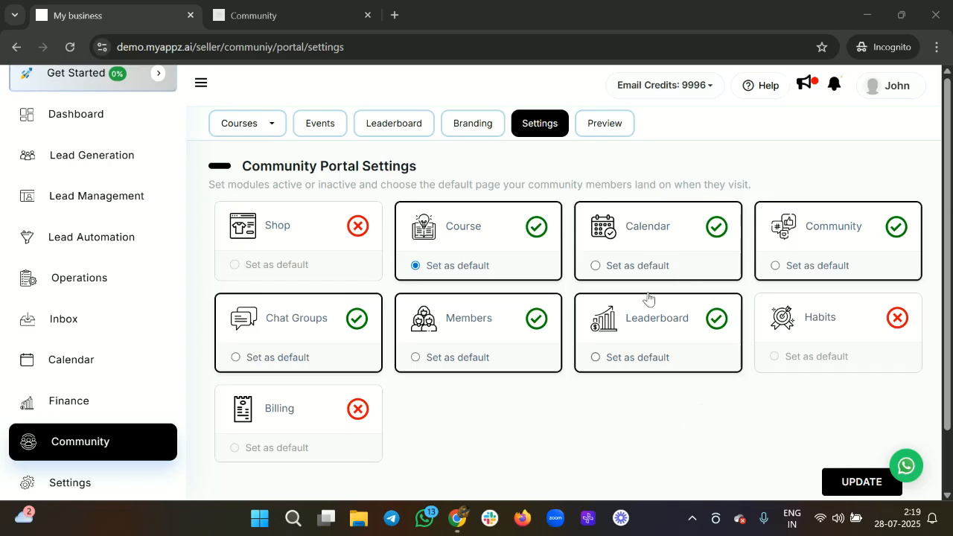
pyautogui.scroll(-1, 668, 391)
pyautogui.scroll(-1, 668, 391)
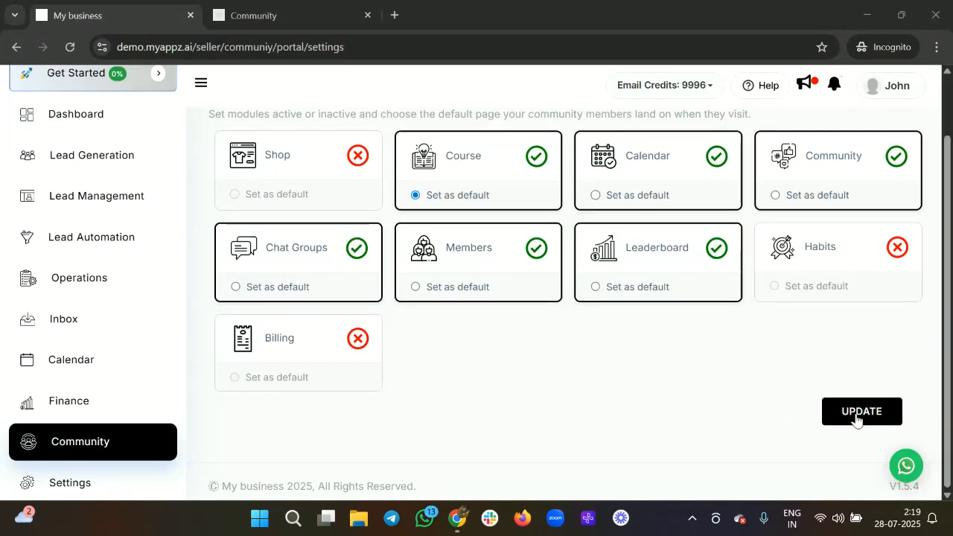
pyautogui.scroll(2, 623, 322)
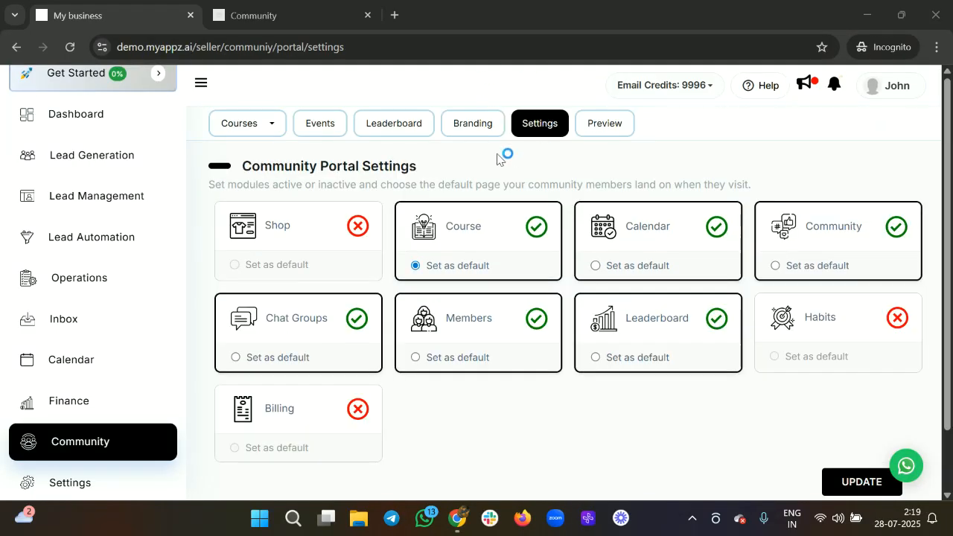